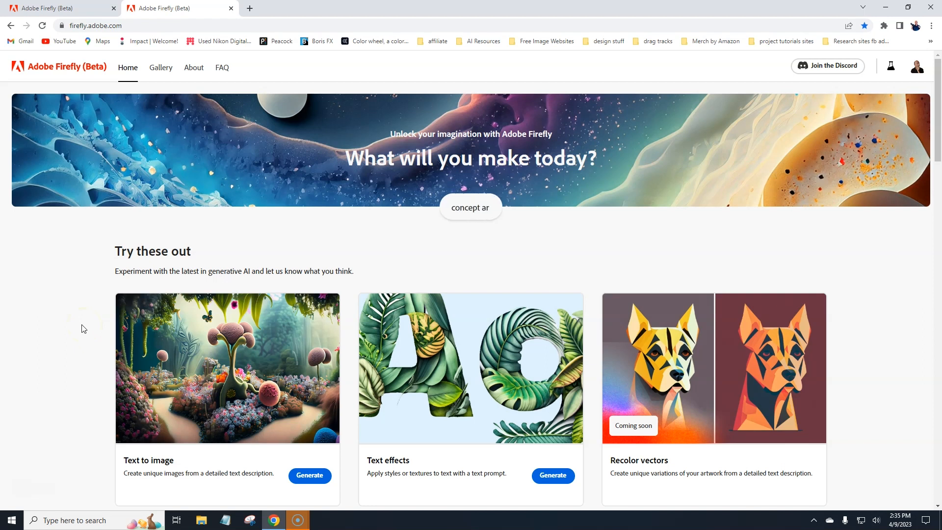
Step: Look over the Firefly home page and open the Text to image generator
{"action": "scroll", "coordinate": [84, 312], "scroll_direction": "down", "scroll_amount": 1}
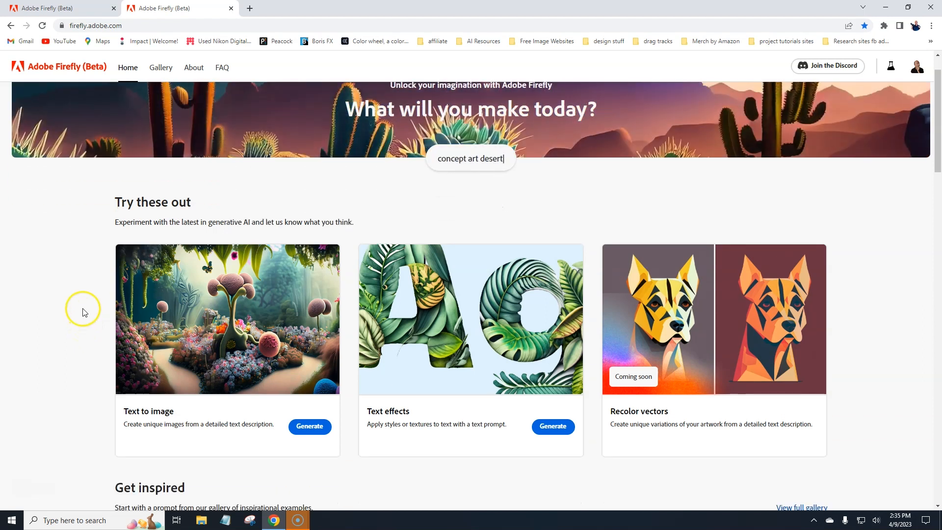
{"action": "scroll", "coordinate": [75, 303], "scroll_direction": "up", "scroll_amount": 1}
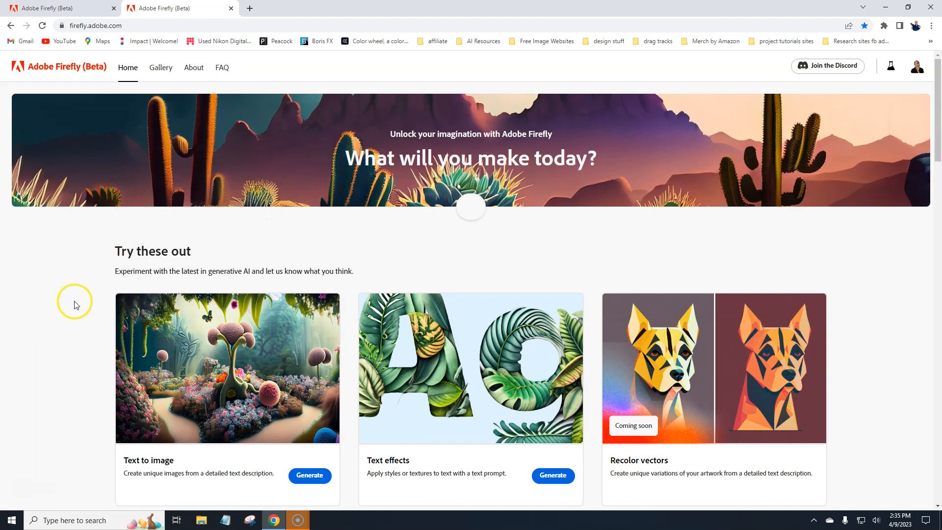
{"action": "scroll", "coordinate": [69, 279], "scroll_direction": "down", "scroll_amount": 2}
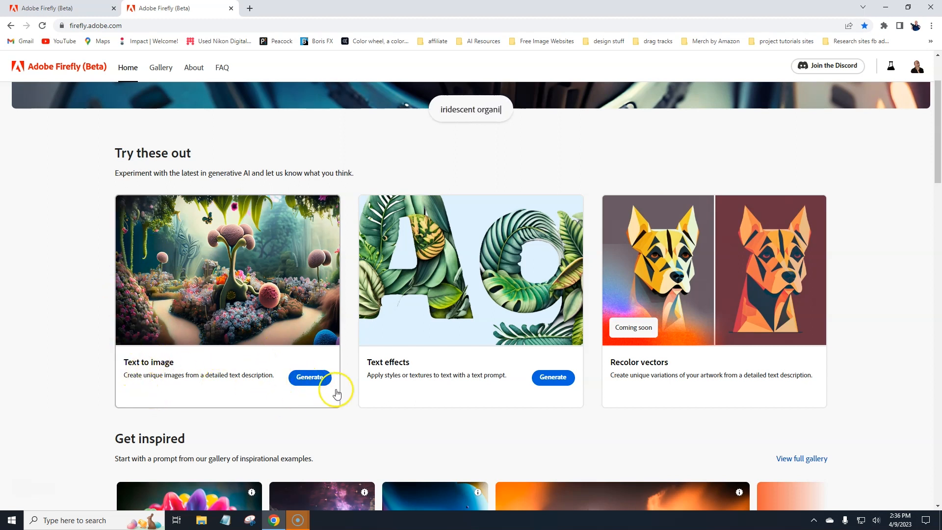
{"action": "left_click", "coordinate": [312, 378]}
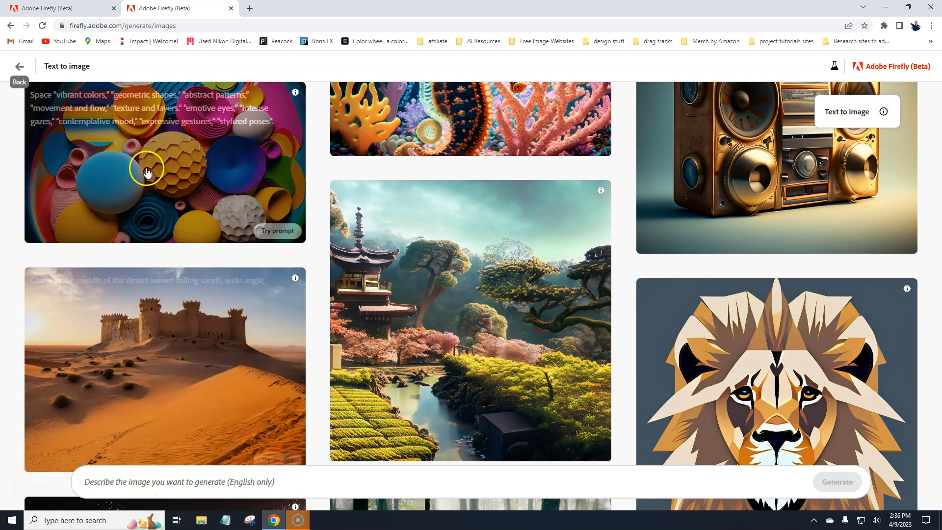
Step: Browse the gallery of sample images and their prompts on the Text to image page
{"action": "scroll", "coordinate": [492, 265], "scroll_direction": "down", "scroll_amount": 4}
{"action": "scroll", "coordinate": [492, 265], "scroll_direction": "down", "scroll_amount": 11}
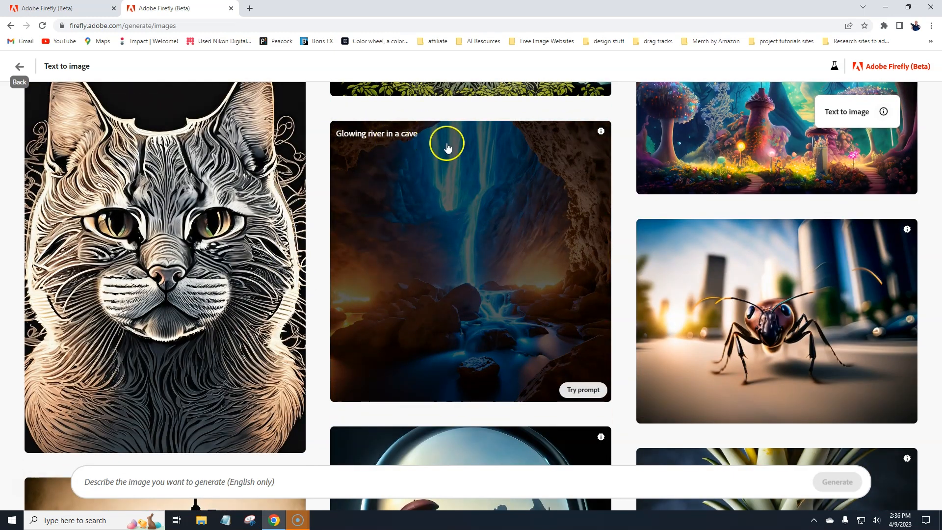
{"action": "scroll", "coordinate": [638, 344], "scroll_direction": "down", "scroll_amount": 3}
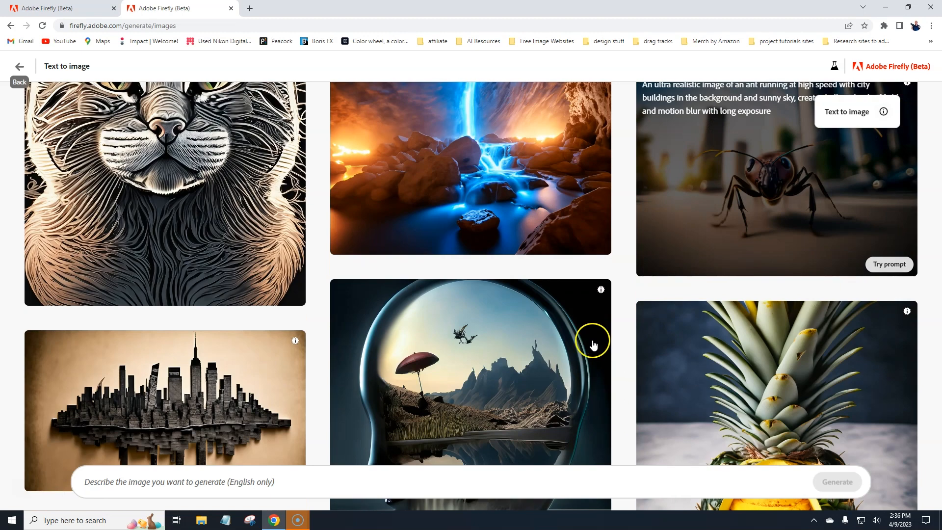
{"action": "scroll", "coordinate": [542, 294], "scroll_direction": "down", "scroll_amount": 4}
{"action": "scroll", "coordinate": [545, 306], "scroll_direction": "down", "scroll_amount": 3}
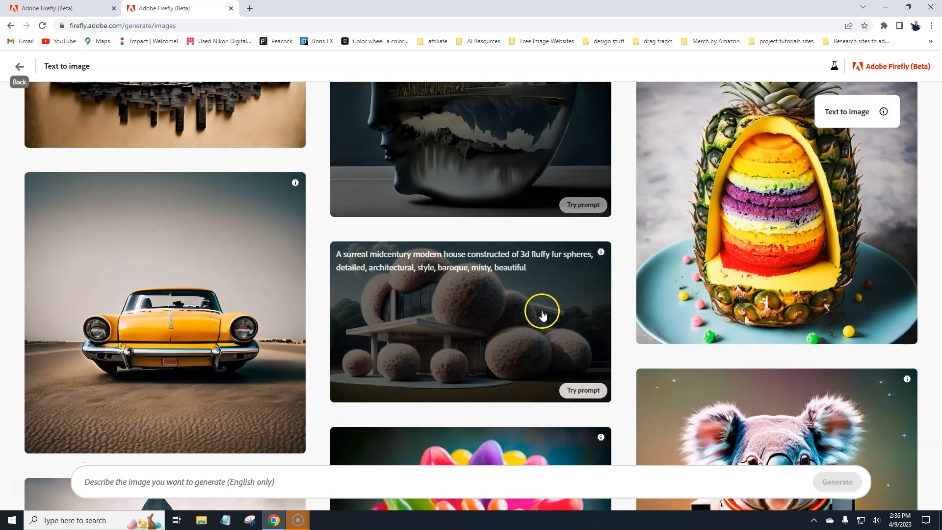
{"action": "scroll", "coordinate": [466, 373], "scroll_direction": "down", "scroll_amount": 1}
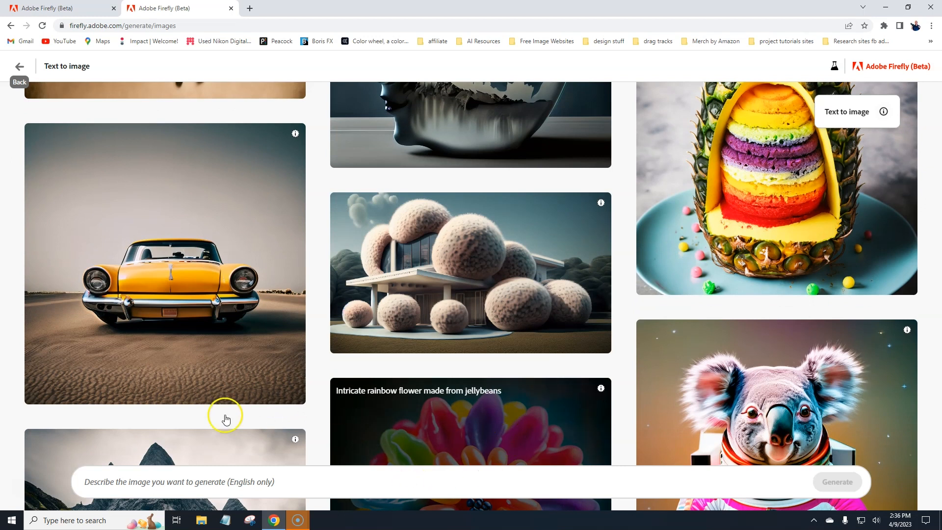
Step: Paste the prompt "playing poker with bulldogs in leather jackets, highly detailed art, smoky background" and generate the images
{"action": "right_click", "coordinate": [174, 481]}
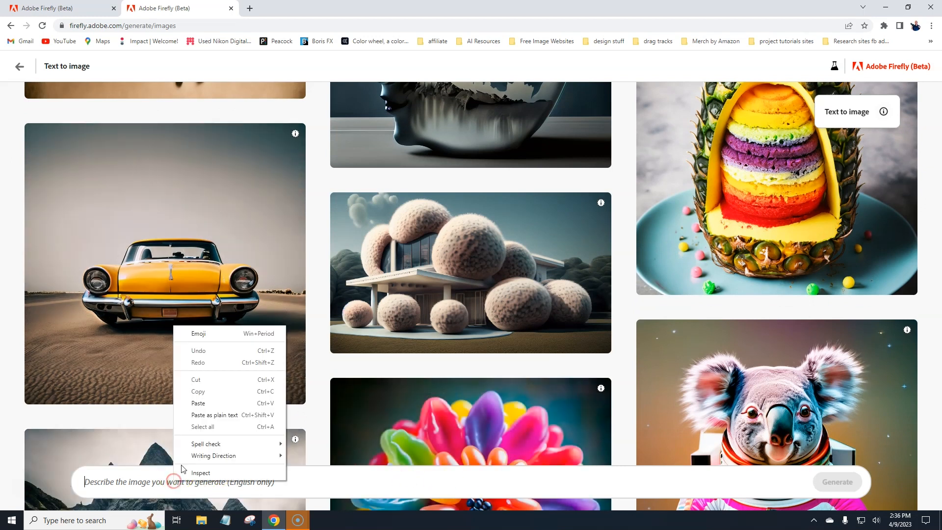
{"action": "left_click", "coordinate": [190, 391]}
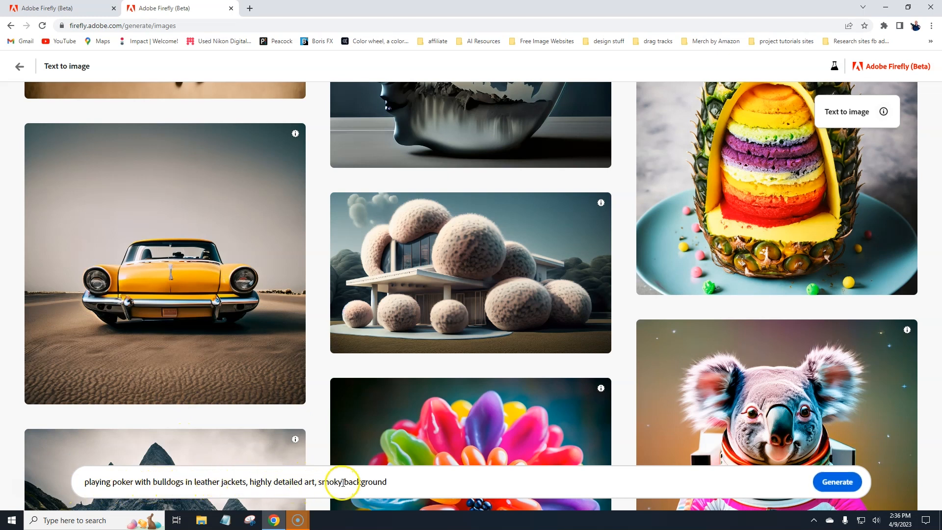
{"action": "left_click", "coordinate": [839, 484]}
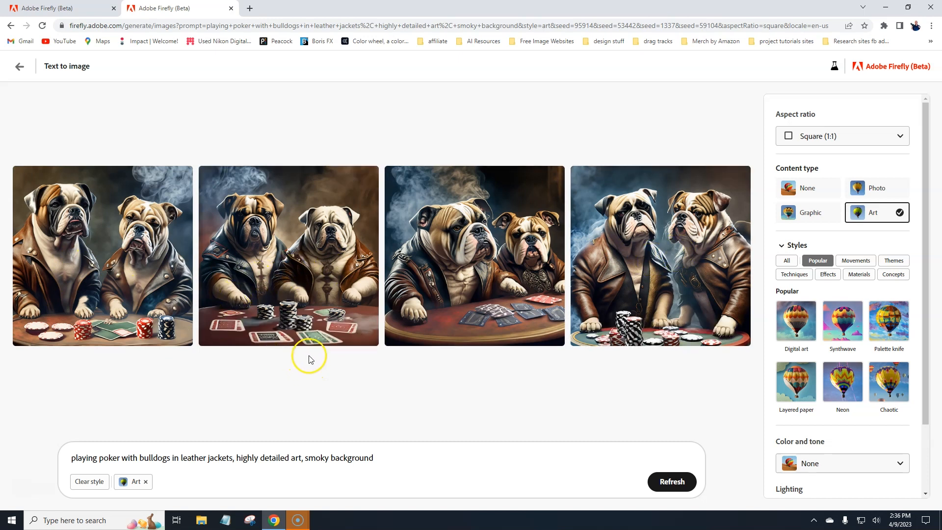
Step: Compare the new images with the earlier bulldog poker version in the other browser tab, and review the available aspect ratios
{"action": "left_click", "coordinate": [28, 25]}
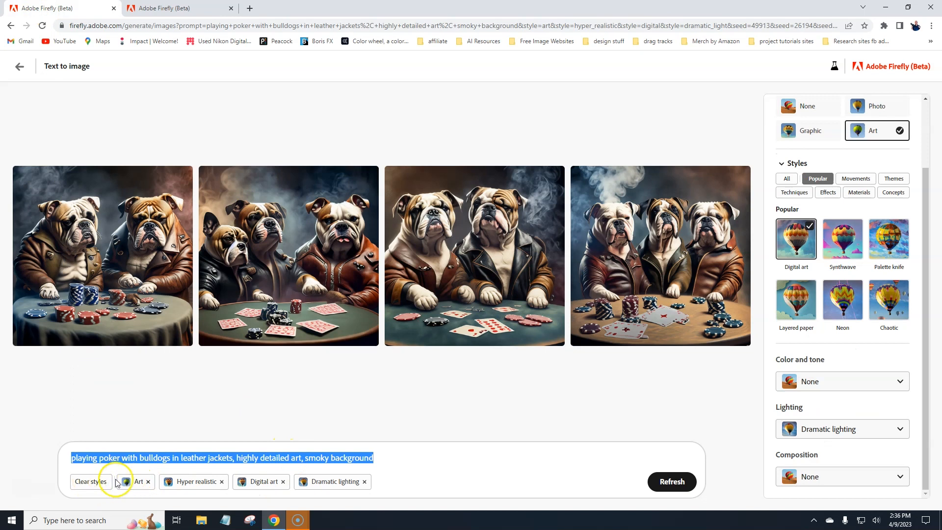
{"action": "left_click", "coordinate": [162, 7]}
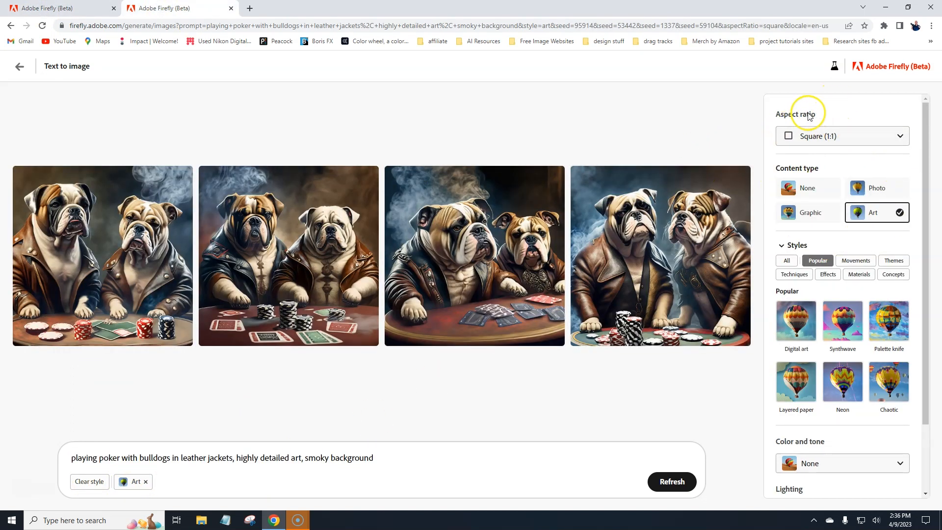
{"action": "left_click", "coordinate": [857, 134]}
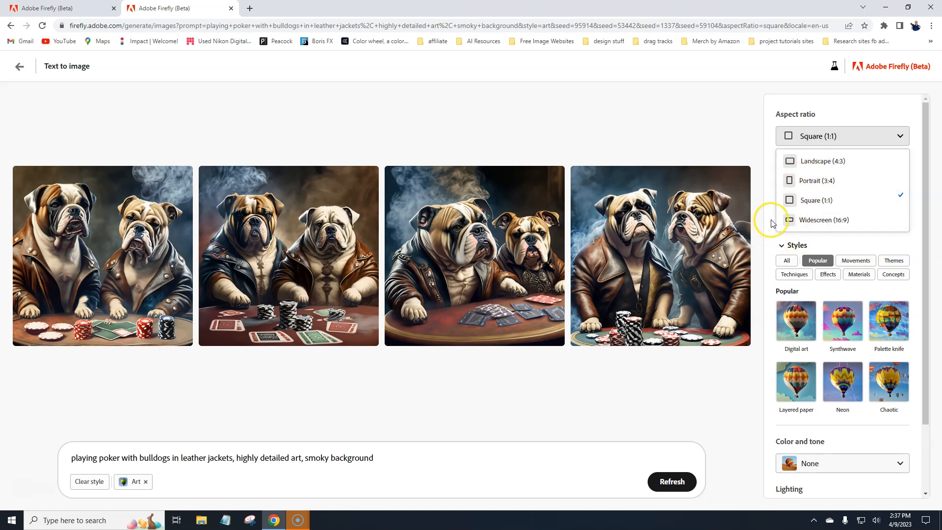
{"action": "left_click", "coordinate": [772, 207]}
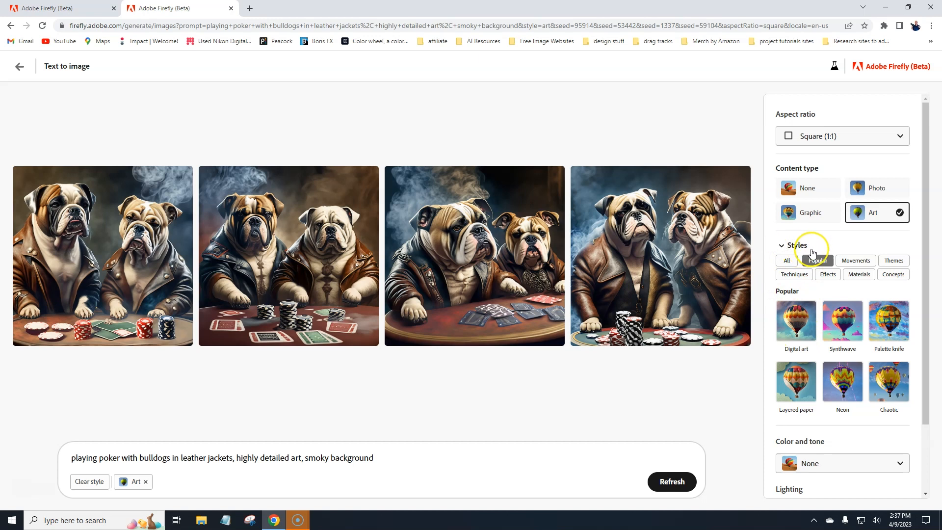
Step: Show all available styles and look through the movements, themes, techniques and effects
{"action": "left_click", "coordinate": [786, 261]}
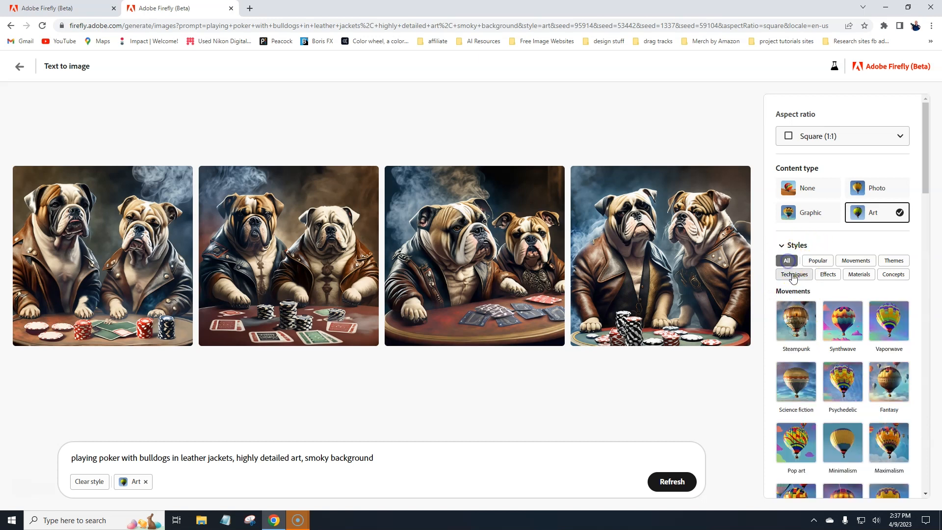
{"action": "scroll", "coordinate": [847, 350], "scroll_direction": "down", "scroll_amount": 10}
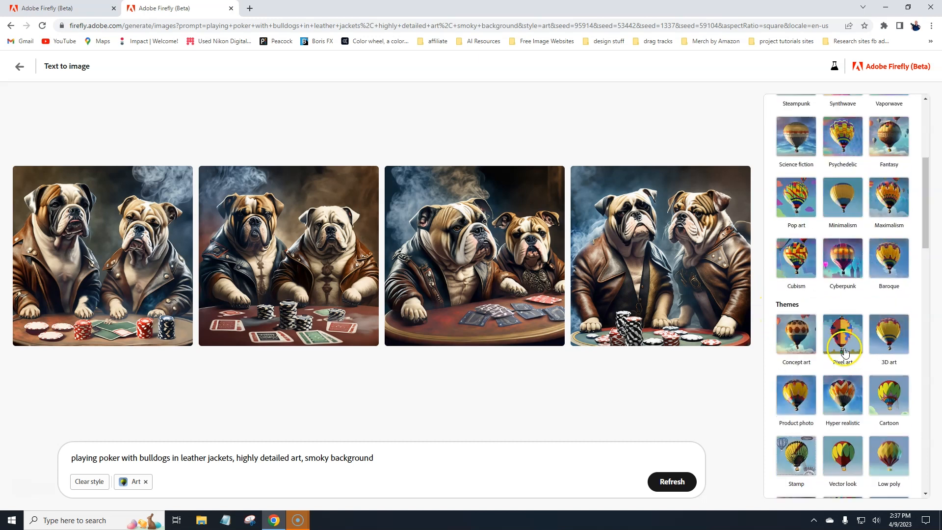
{"action": "scroll", "coordinate": [844, 342], "scroll_direction": "down", "scroll_amount": 13}
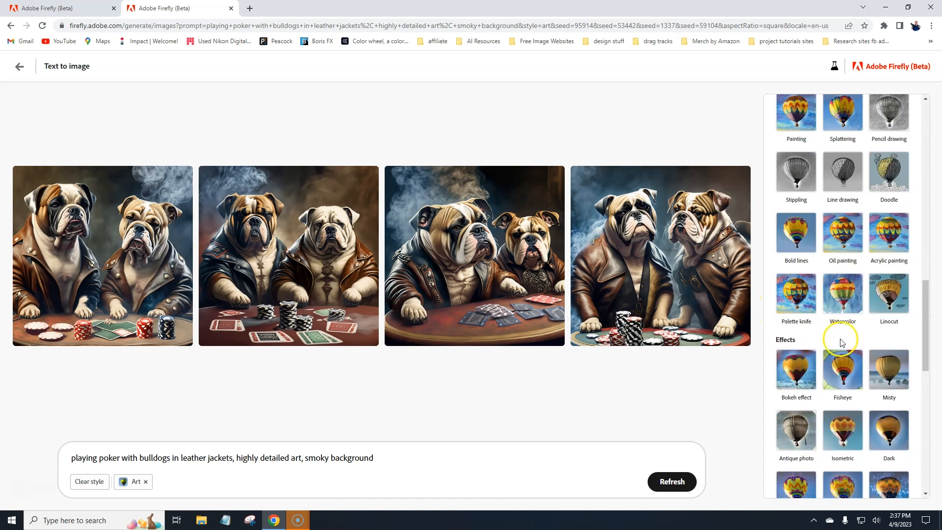
{"action": "scroll", "coordinate": [840, 338], "scroll_direction": "up", "scroll_amount": 6}
{"action": "scroll", "coordinate": [840, 339], "scroll_direction": "up", "scroll_amount": 15}
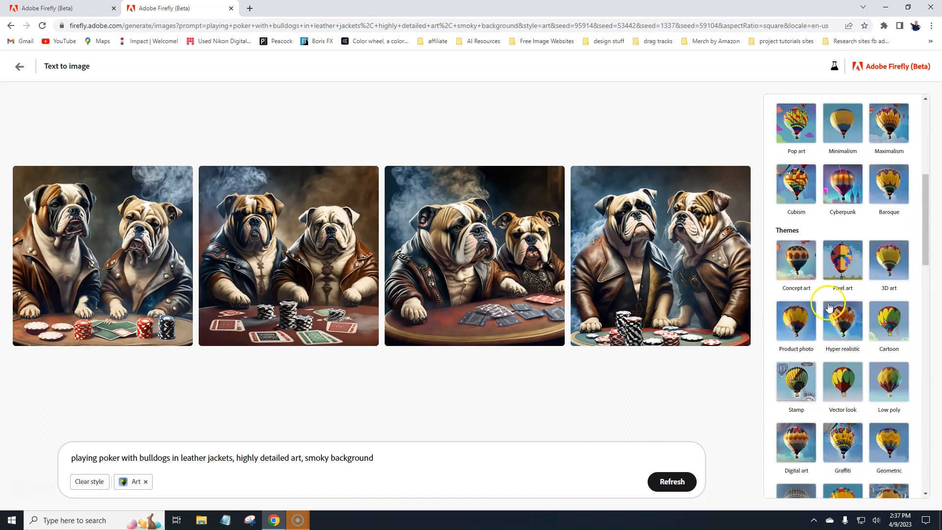
Step: Check which styles the earlier bulldog version uses, and look through the Popular and Movements style categories of the new one
{"action": "left_click", "coordinate": [108, 9]}
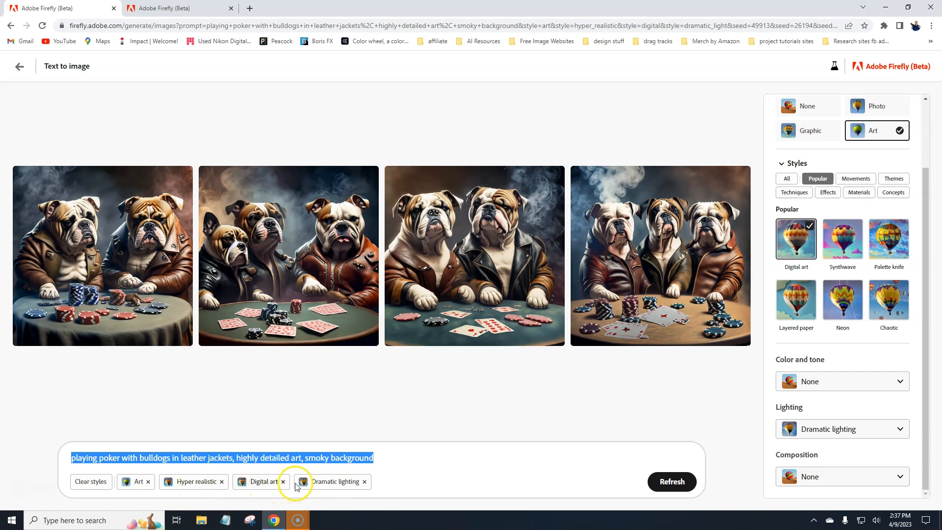
{"action": "left_click", "coordinate": [166, 7]}
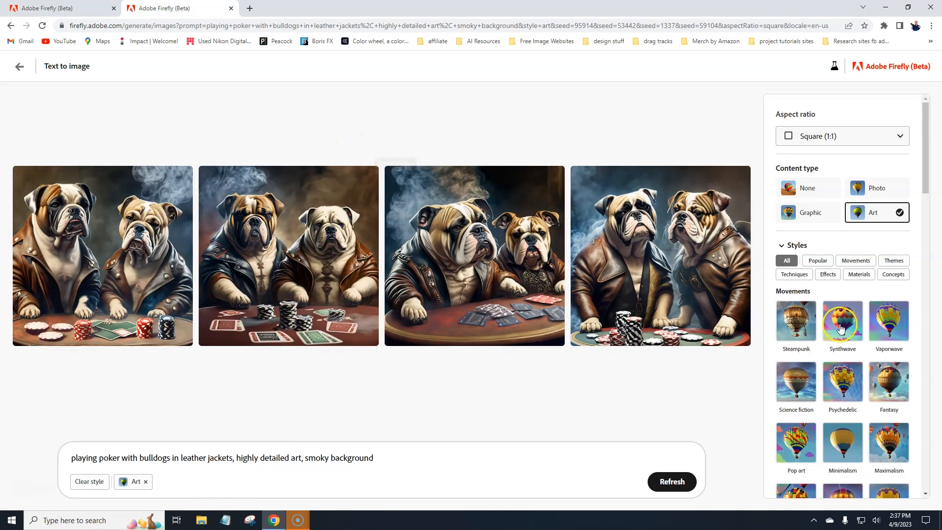
{"action": "left_click", "coordinate": [816, 259]}
{"action": "left_click", "coordinate": [853, 266]}
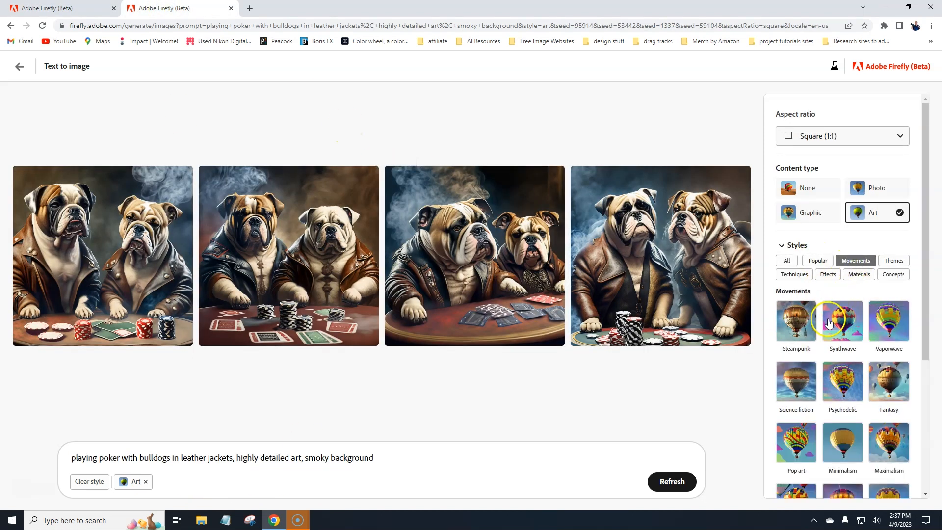
{"action": "scroll", "coordinate": [830, 326], "scroll_direction": "down", "scroll_amount": 1}
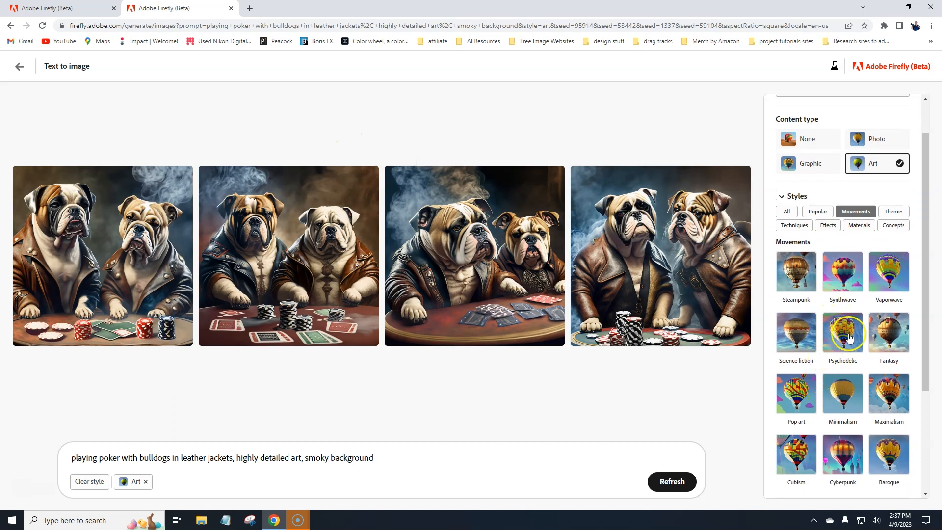
{"action": "scroll", "coordinate": [848, 339], "scroll_direction": "down", "scroll_amount": 1}
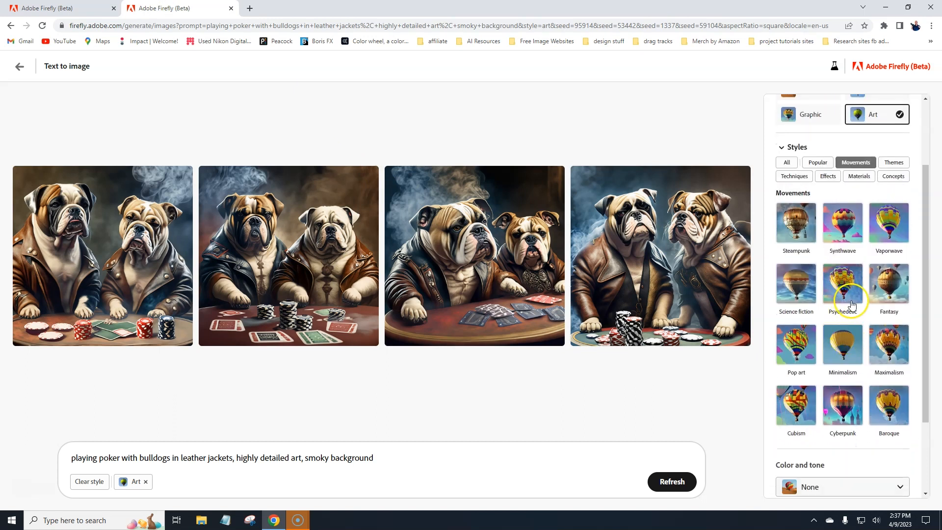
{"action": "scroll", "coordinate": [838, 353], "scroll_direction": "up", "scroll_amount": 2}
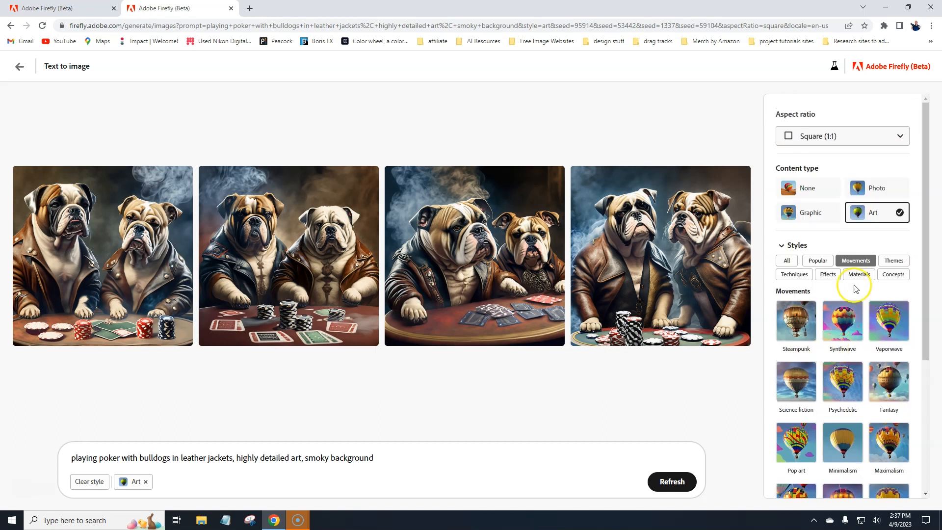
Step: Add the Hyper realistic and Digital art styles from the Themes category to the bulldog prompt
{"action": "left_click", "coordinate": [892, 259]}
{"action": "scroll", "coordinate": [843, 314], "scroll_direction": "down", "scroll_amount": 1}
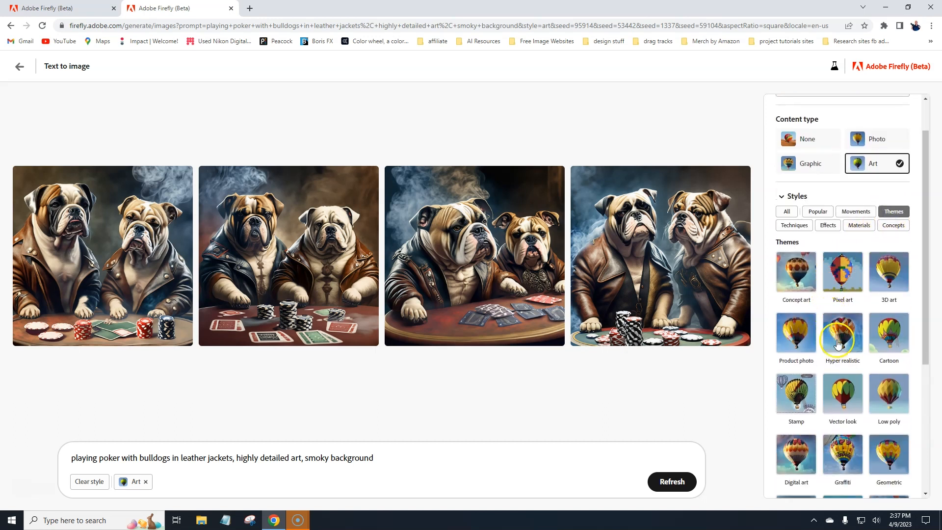
{"action": "left_click", "coordinate": [833, 334]}
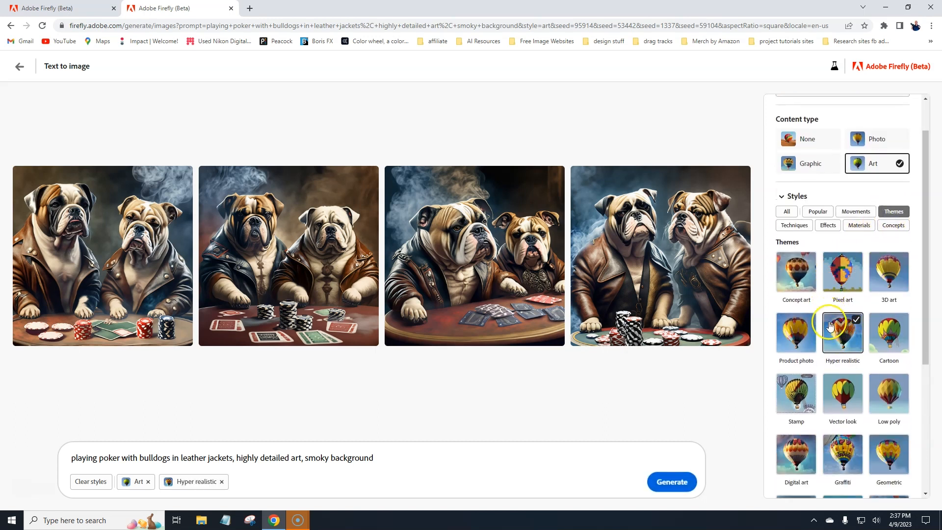
{"action": "left_click", "coordinate": [796, 436]}
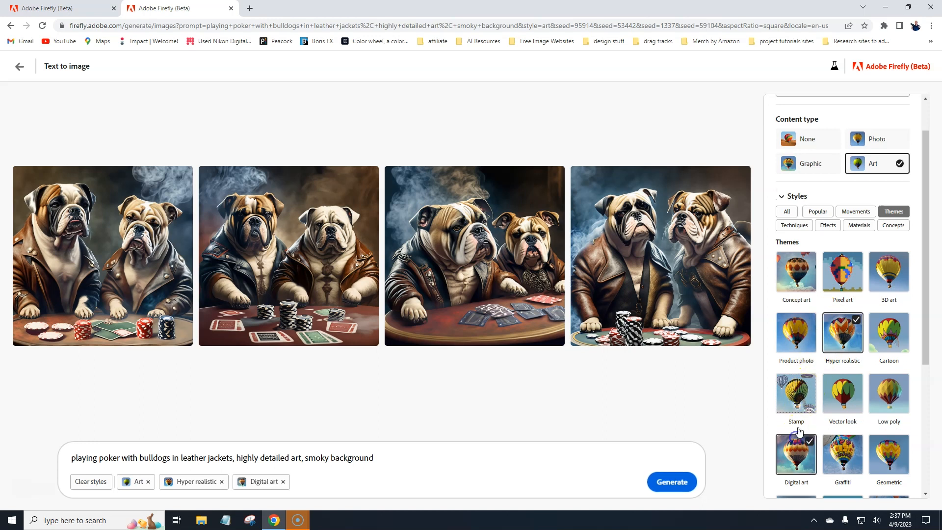
Step: Review the Techniques, Effects, Materials and Concepts style categories, and recheck the settings of the earlier bulldog version
{"action": "left_click", "coordinate": [792, 226]}
{"action": "left_click", "coordinate": [829, 229]}
{"action": "left_click", "coordinate": [853, 228]}
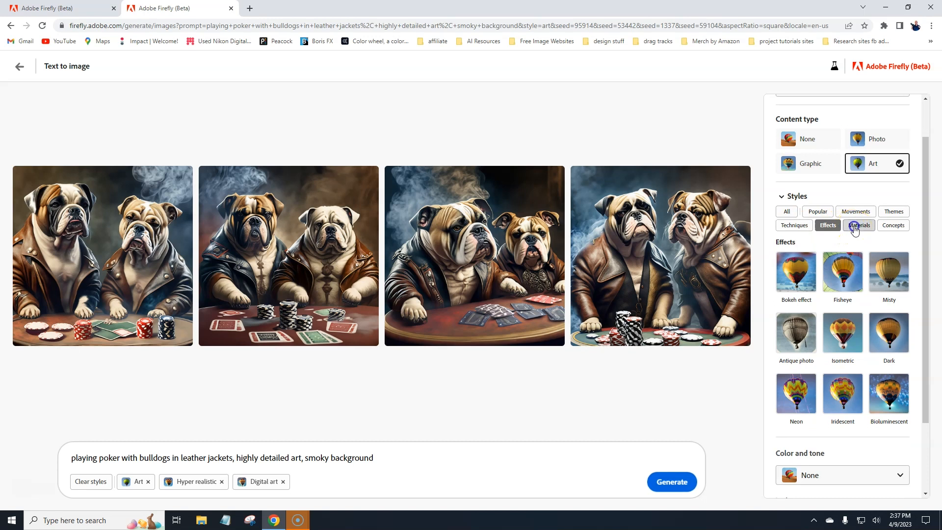
{"action": "left_click", "coordinate": [893, 225]}
{"action": "left_click", "coordinate": [837, 272]}
{"action": "left_click", "coordinate": [49, 8]}
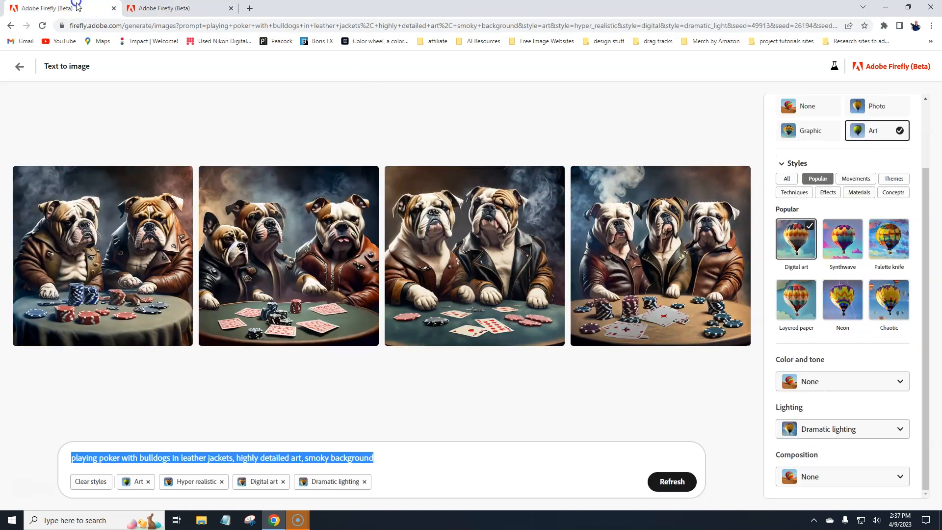
{"action": "left_click", "coordinate": [197, 8]}
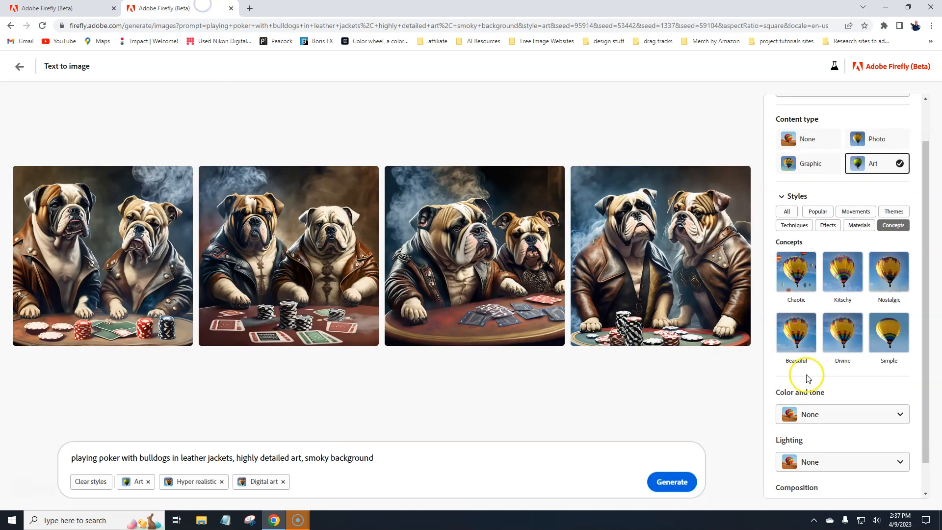
Step: Review the Color and tone choices, and set the lighting to Dramatic lighting
{"action": "scroll", "coordinate": [823, 322], "scroll_direction": "down", "scroll_amount": 1}
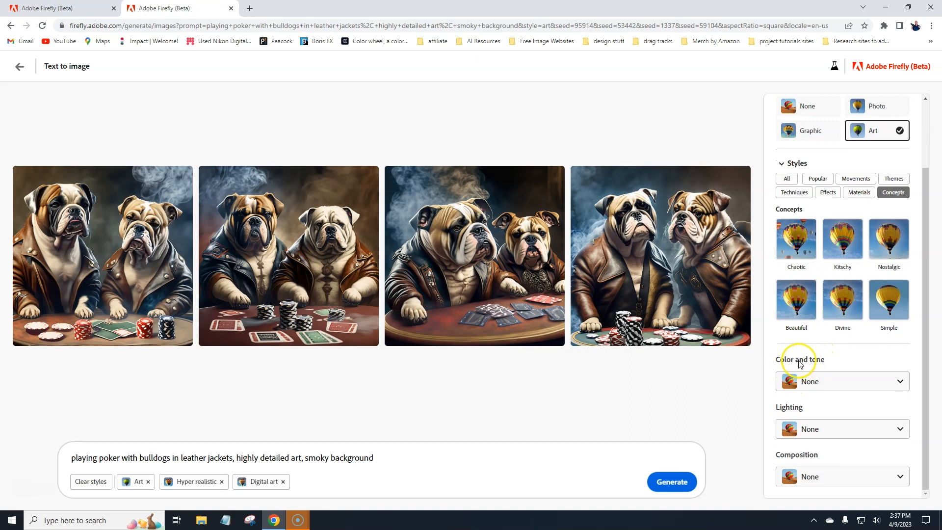
{"action": "left_click", "coordinate": [873, 386]}
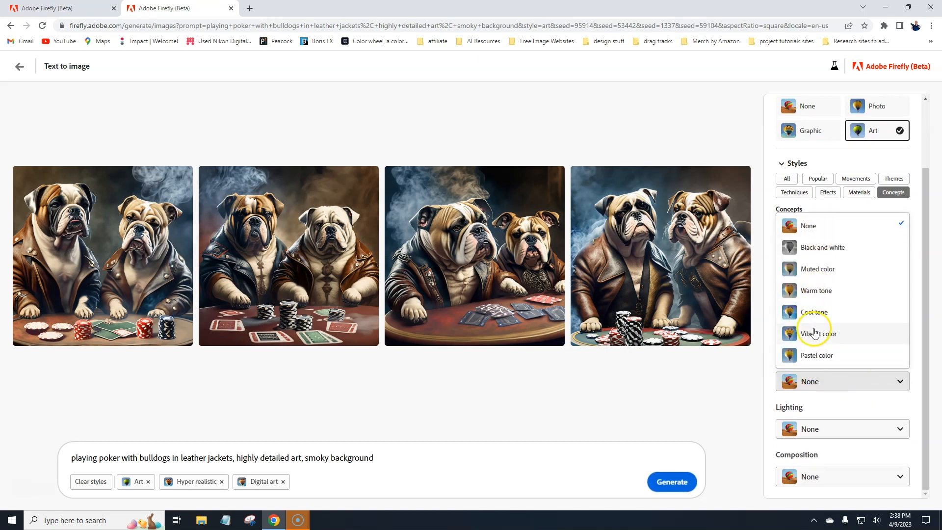
{"action": "left_click", "coordinate": [767, 392]}
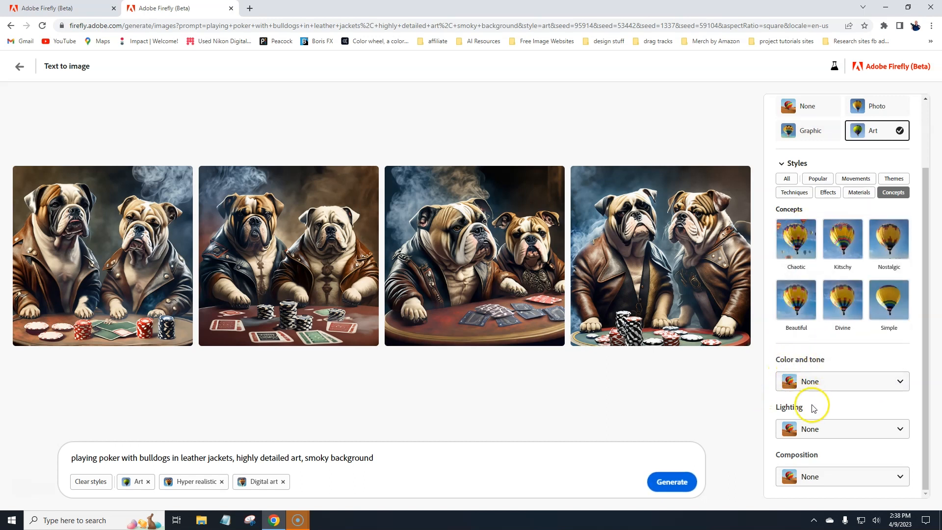
{"action": "left_click", "coordinate": [837, 429]}
{"action": "left_click", "coordinate": [815, 338]}
Step: Look over the composition choices, leave composition at None, and regenerate the bulldog images with the selected styles and lighting
{"action": "left_click", "coordinate": [829, 477]}
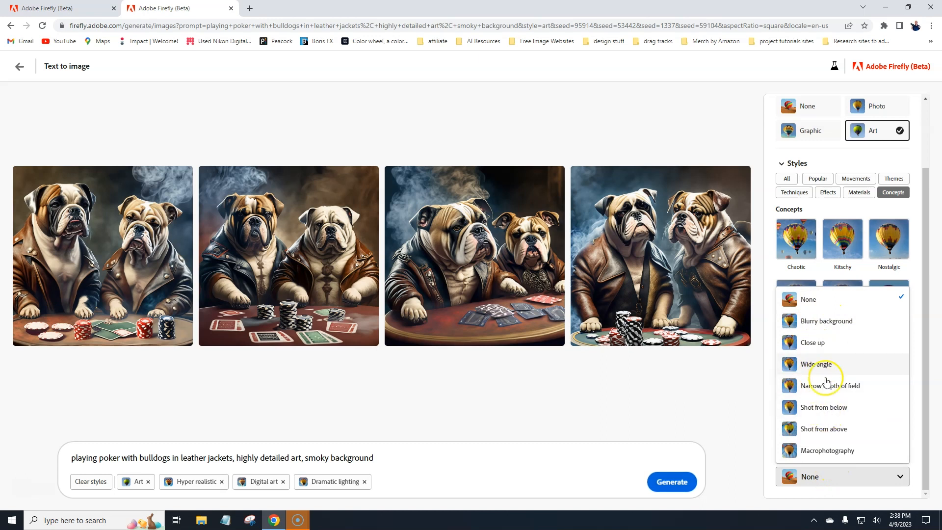
{"action": "left_click", "coordinate": [768, 407]}
{"action": "left_click", "coordinate": [671, 483]}
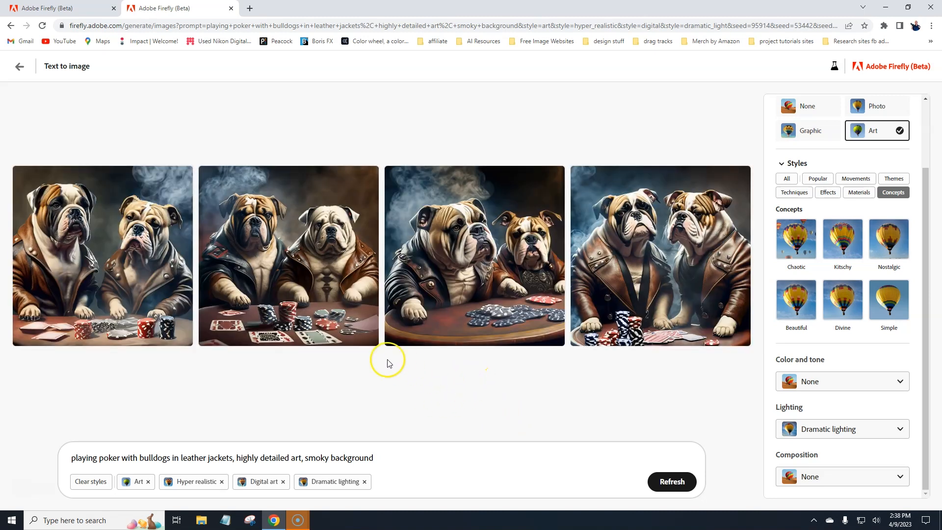
Step: Enlarge the first bulldog result, inspect all four generated images one by one, and return to the results overview
{"action": "left_click", "coordinate": [124, 252]}
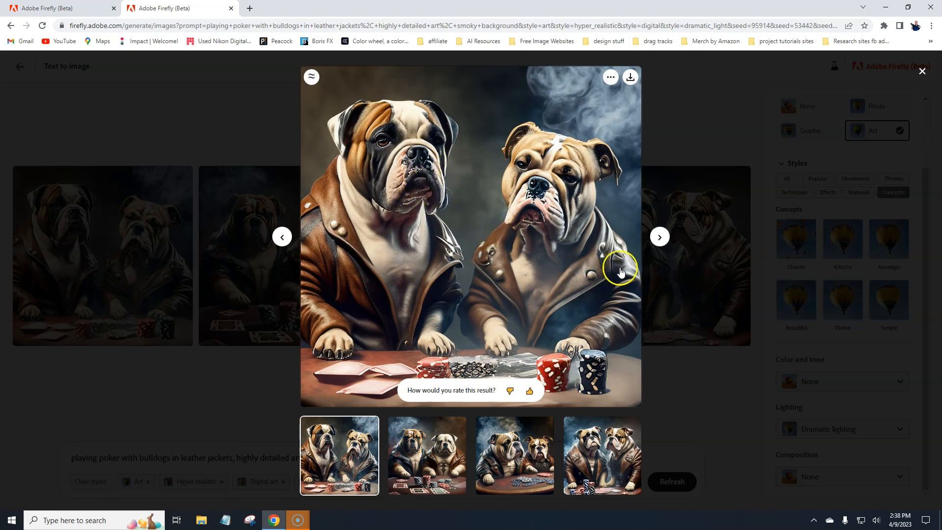
{"action": "left_click", "coordinate": [658, 240]}
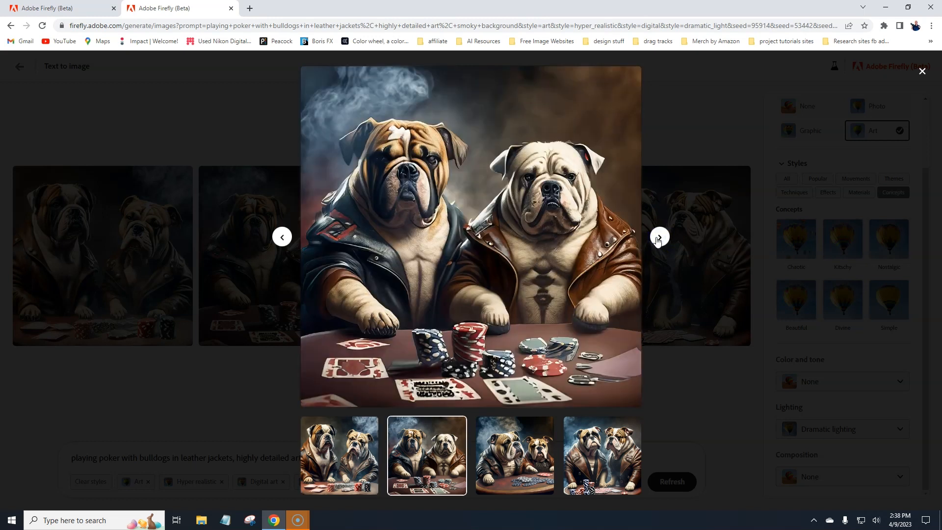
{"action": "left_click", "coordinate": [658, 240]}
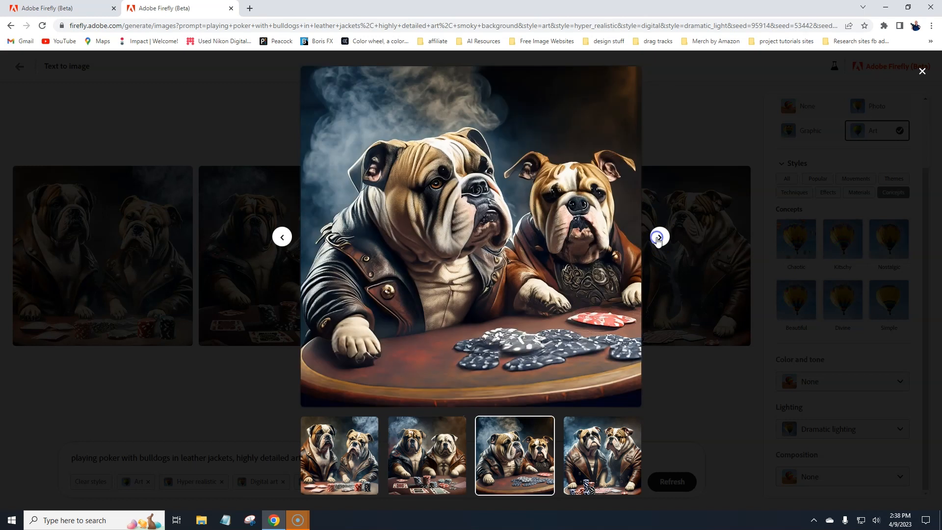
{"action": "left_click", "coordinate": [448, 165]}
{"action": "left_click", "coordinate": [659, 238]}
{"action": "mouse_move", "coordinate": [572, 221]}
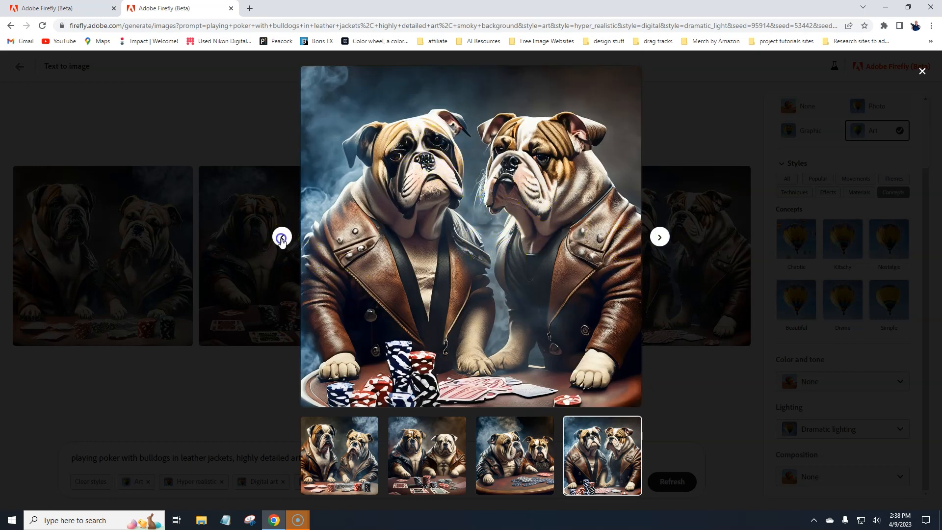
{"action": "left_click", "coordinate": [282, 238]}
{"action": "left_click", "coordinate": [283, 238]}
{"action": "left_click", "coordinate": [282, 238]}
{"action": "mouse_move", "coordinate": [435, 164]}
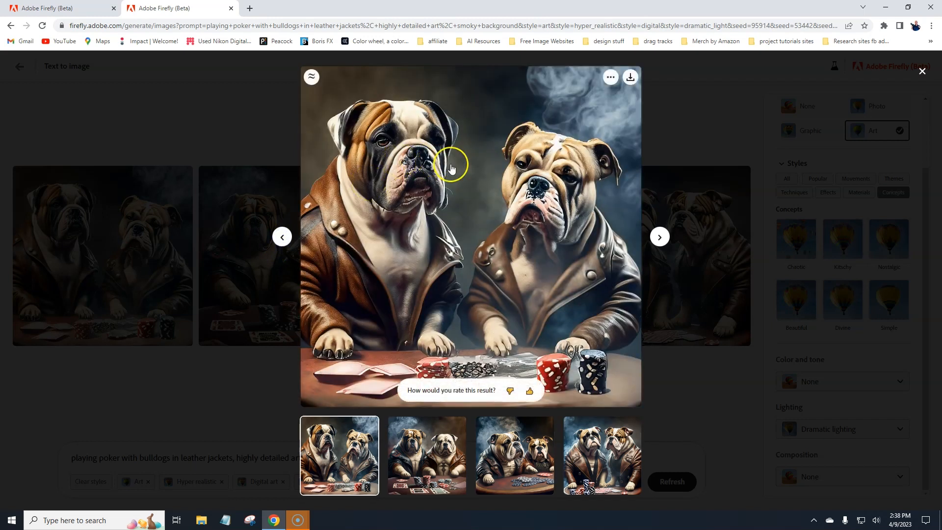
{"action": "left_click", "coordinate": [923, 72]}
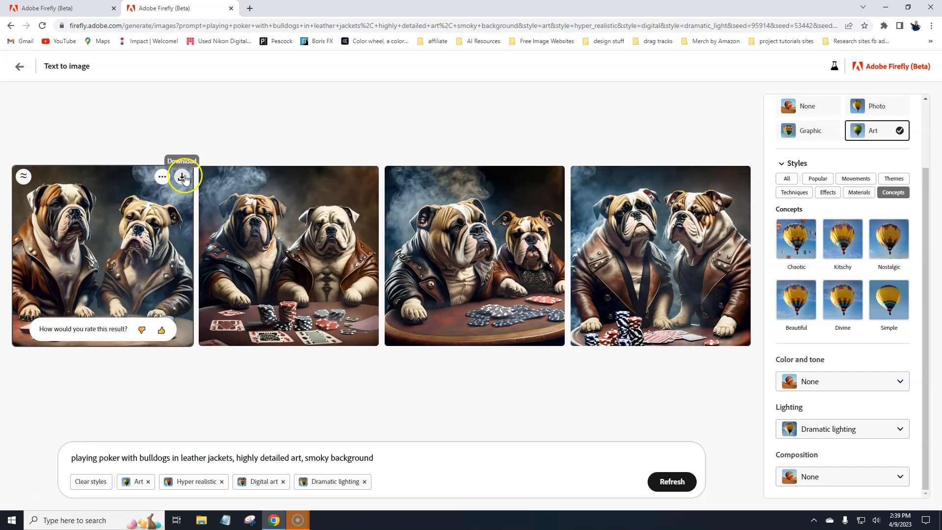
Step: Generate images similar to the first bulldog result, and download that first image
{"action": "left_click", "coordinate": [24, 179]}
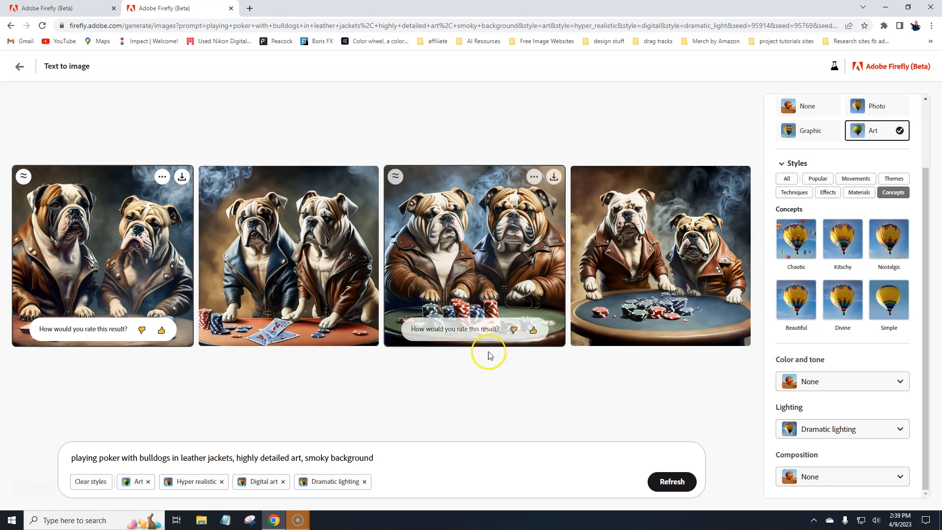
{"action": "mouse_move", "coordinate": [511, 261]}
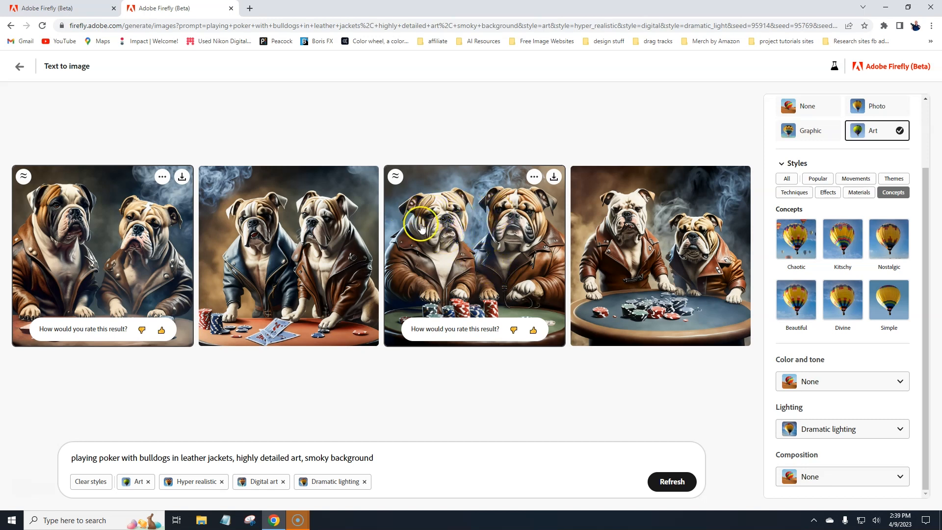
{"action": "left_click", "coordinate": [181, 178]}
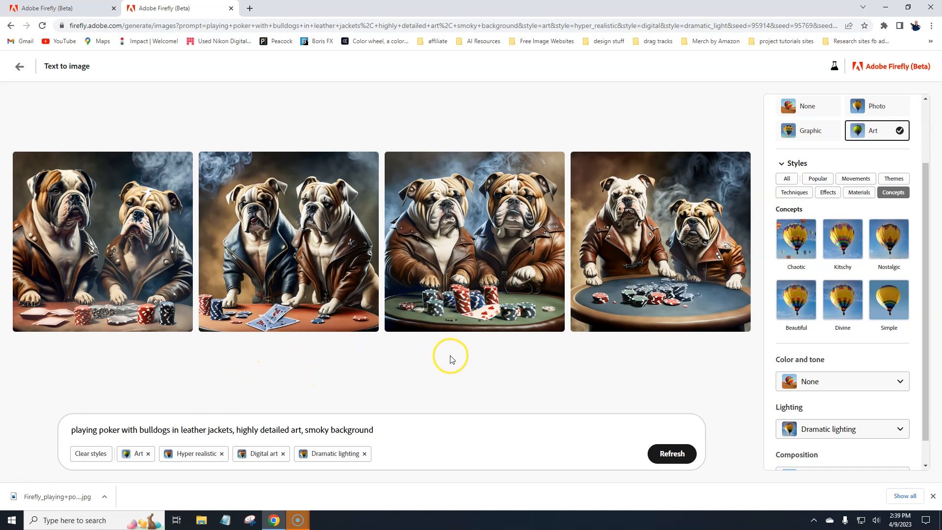
Step: Set the first bulldog image as the reference image for further generation
{"action": "mouse_move", "coordinate": [84, 179]}
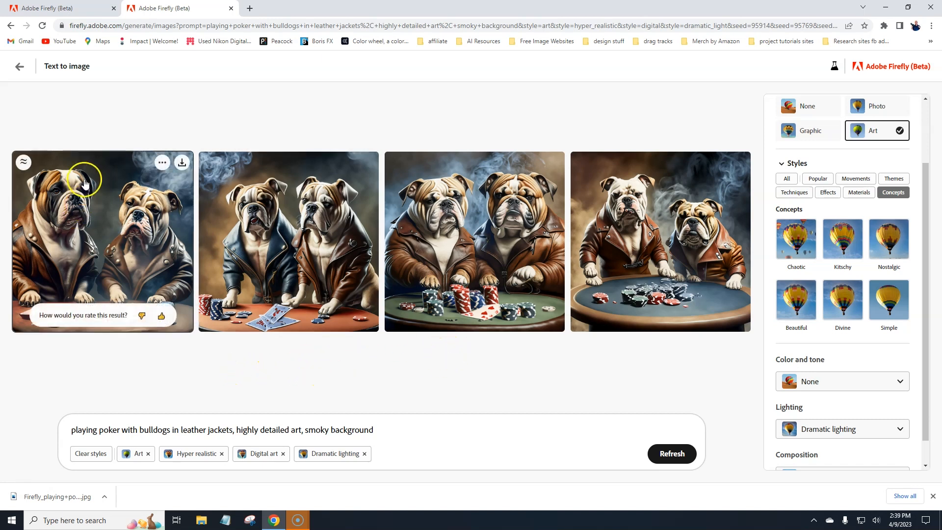
{"action": "left_click", "coordinate": [162, 165]}
{"action": "left_click", "coordinate": [180, 208]}
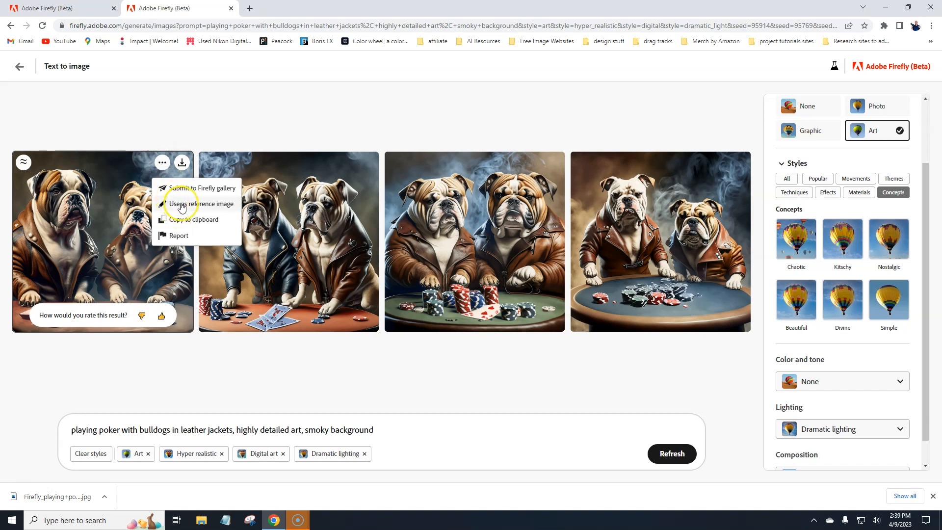
{"action": "left_click", "coordinate": [180, 203]}
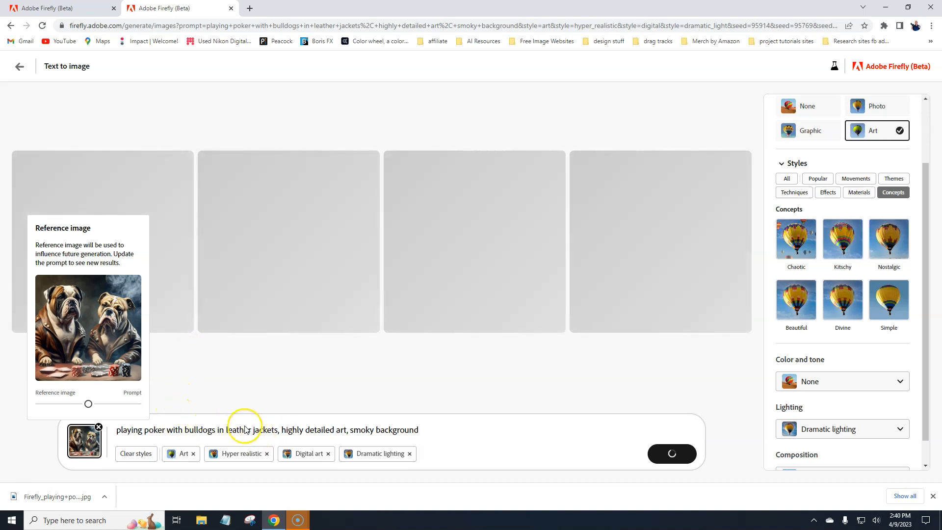
Step: Replace the prompt with "deck of playing cards" and generate the images
{"action": "double_click", "coordinate": [293, 430]}
{"action": "triple_click", "coordinate": [294, 430]}
{"action": "key", "text": "BackSpace"}
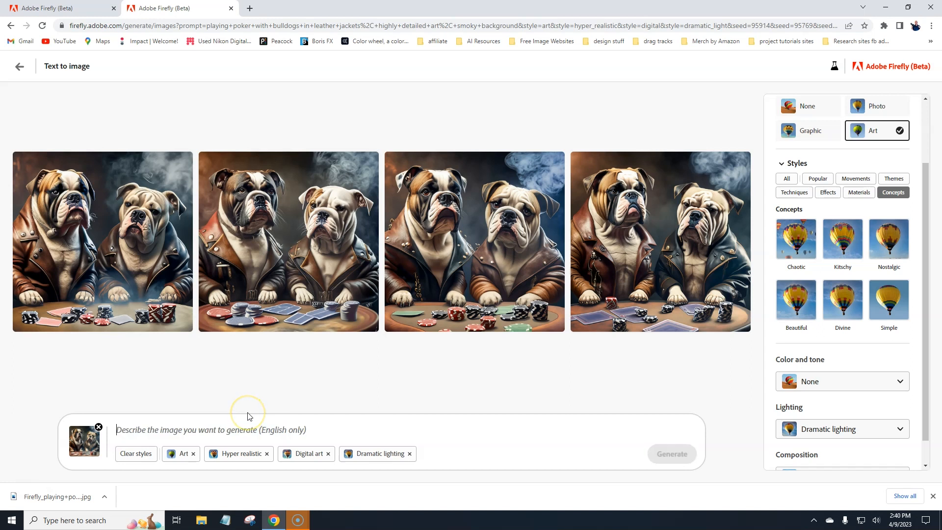
{"action": "type", "text": "deck of playing cards"}
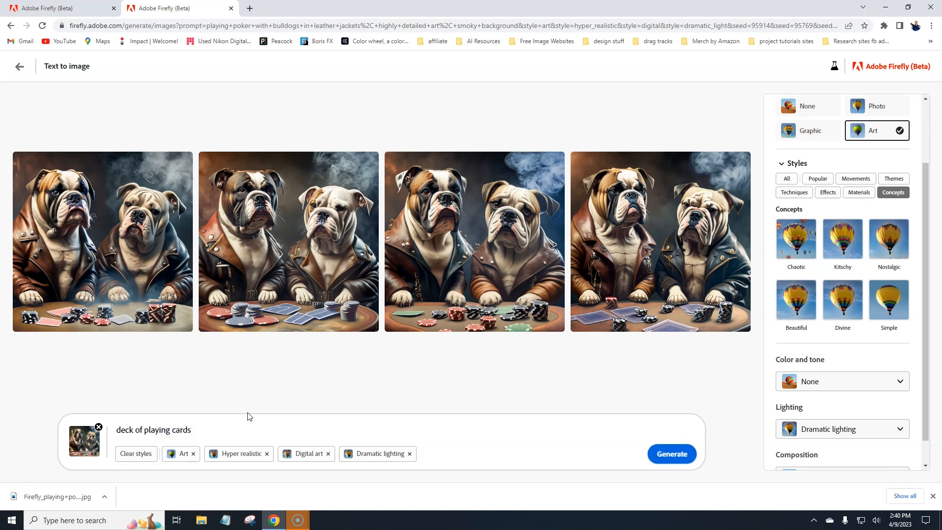
{"action": "left_click", "coordinate": [672, 453]}
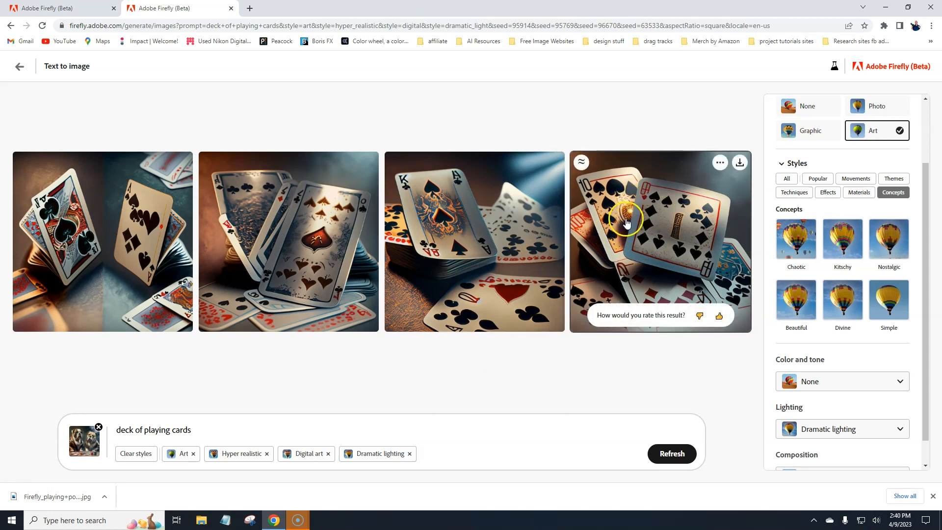
Step: Shift the reference image balance in stages all the way toward Prompt, and close the reference settings
{"action": "left_click", "coordinate": [77, 448]}
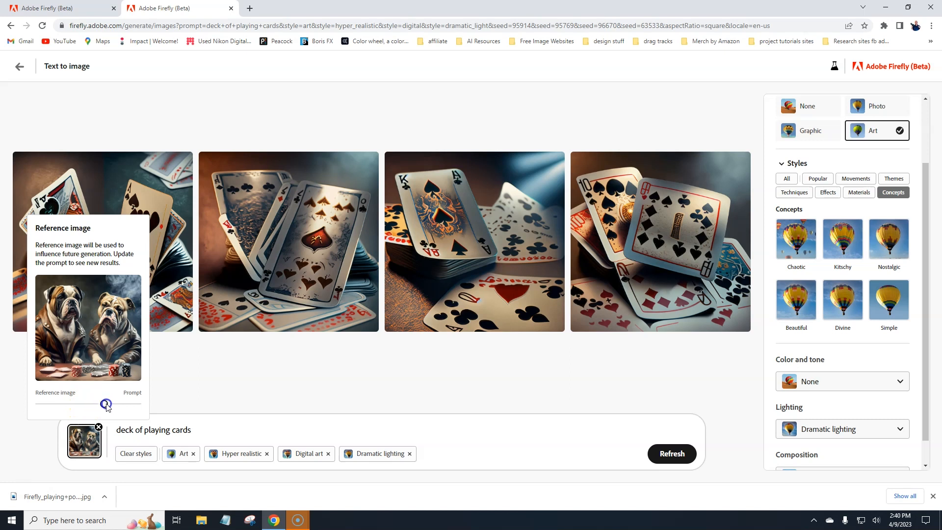
{"action": "left_click_drag", "start_coordinate": [108, 404], "coordinate": [106, 404]}
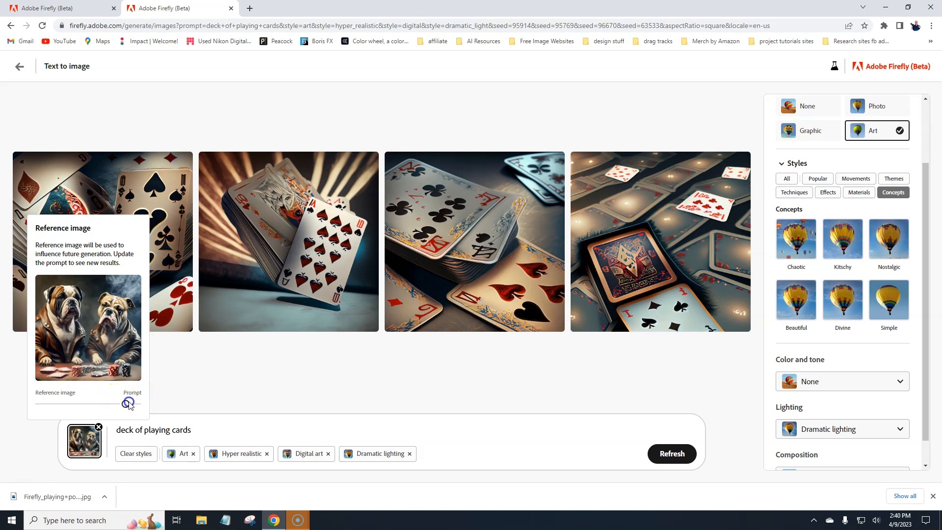
{"action": "left_click", "coordinate": [149, 401]}
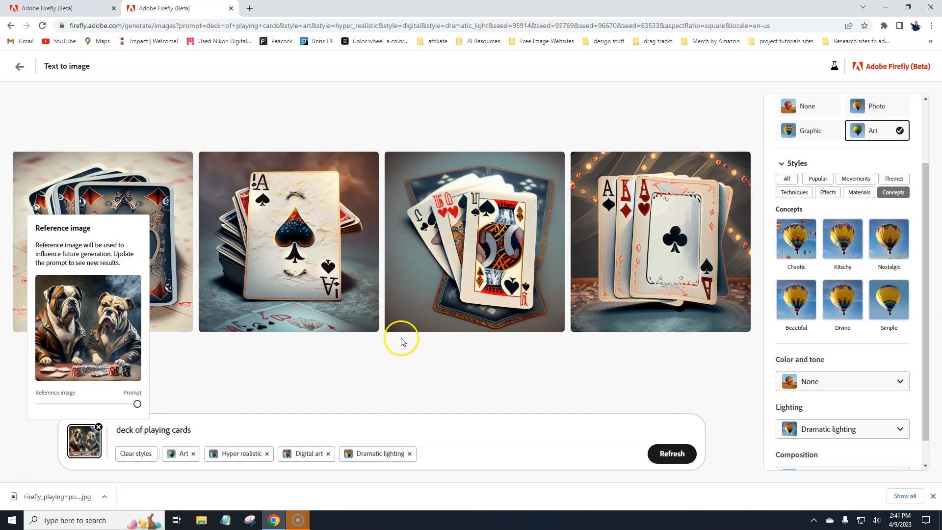
{"action": "left_click", "coordinate": [140, 185]}
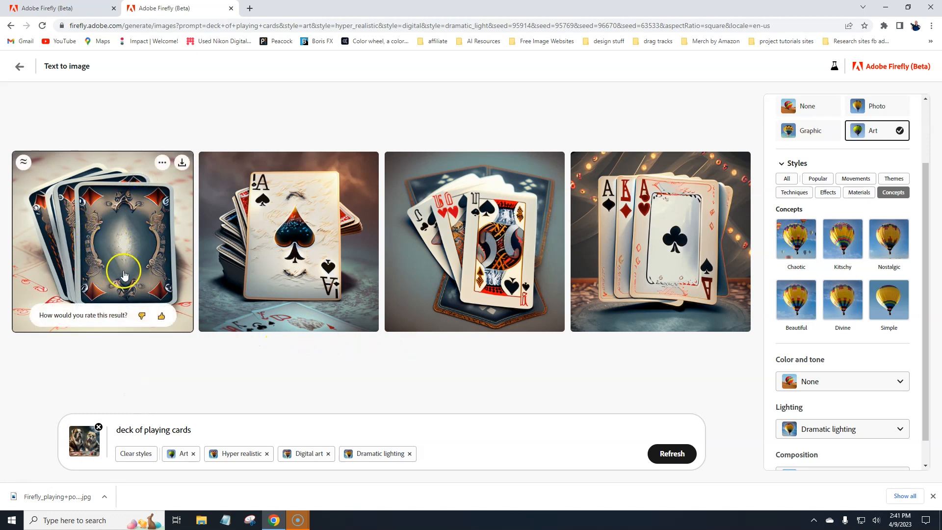
Step: Append ", transparent background" to the playing cards prompt and generate the images
{"action": "left_click", "coordinate": [201, 429]}
{"action": "type", "text": ", transparent background"}
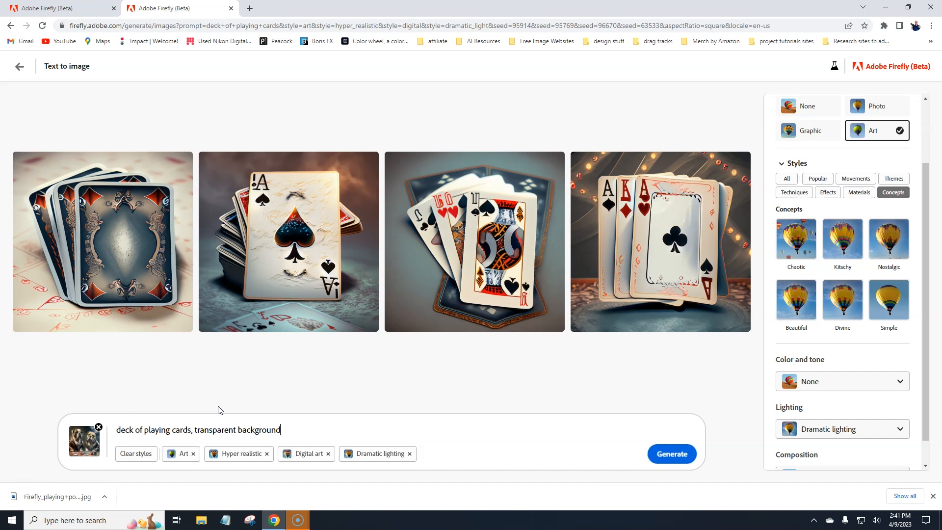
{"action": "key", "text": "Return"}
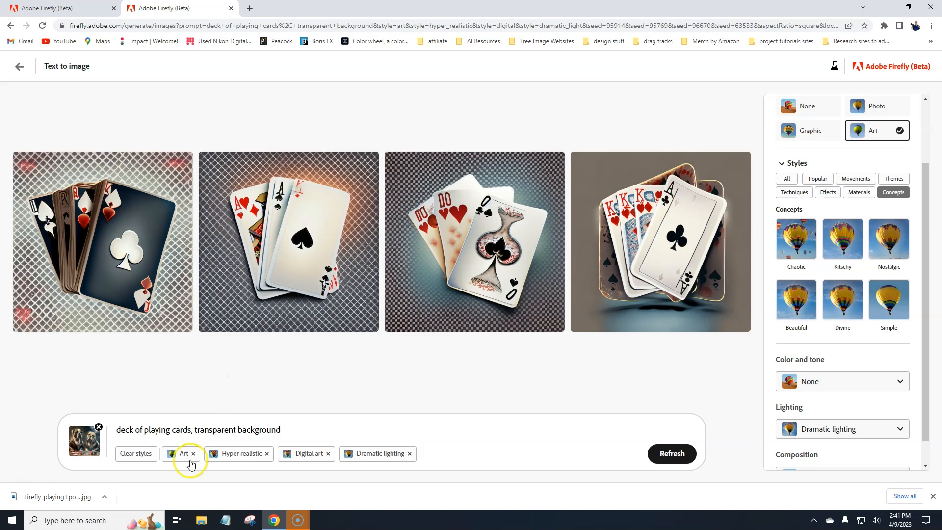
Step: Set the balance fully to Reference image, and raise it in stages toward Prompt to slightly past the midpoint
{"action": "left_click", "coordinate": [85, 445]}
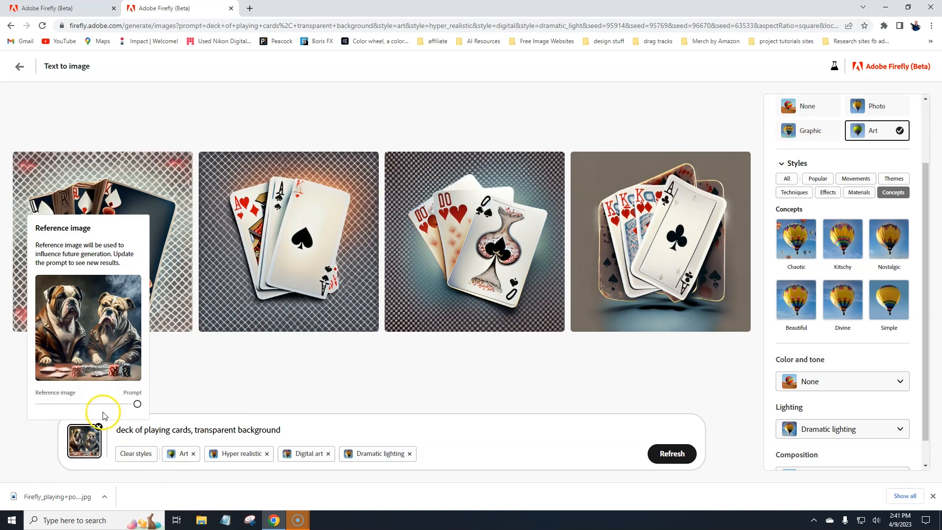
{"action": "left_click", "coordinate": [34, 404]}
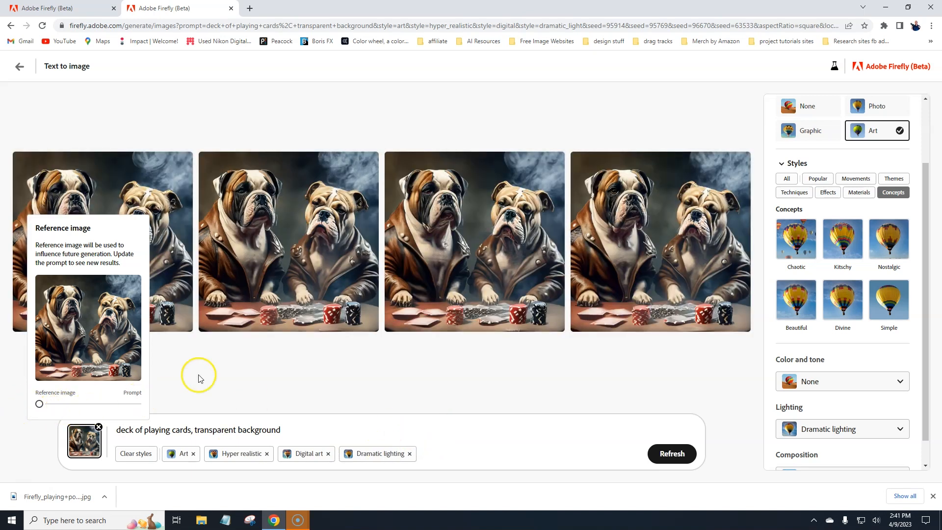
{"action": "left_click_drag", "start_coordinate": [49, 407], "coordinate": [52, 405]}
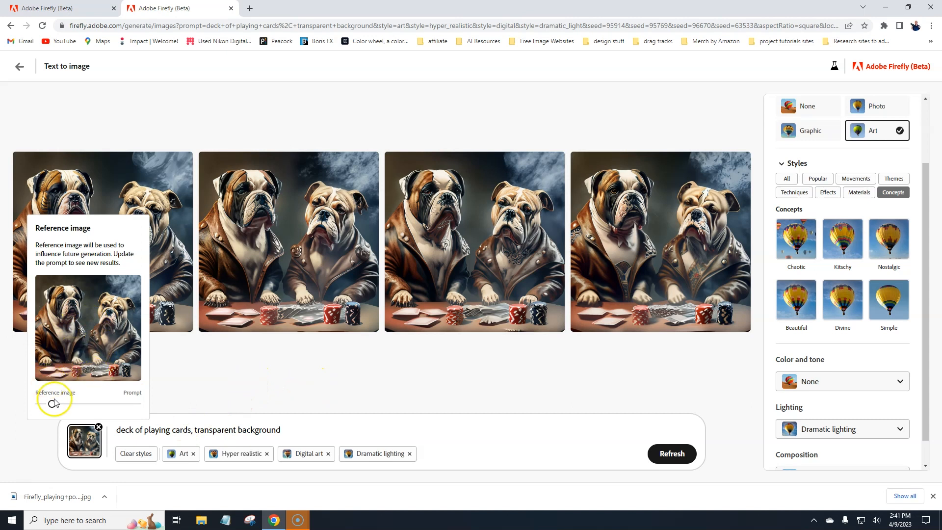
{"action": "left_click_drag", "start_coordinate": [61, 406], "coordinate": [63, 405]}
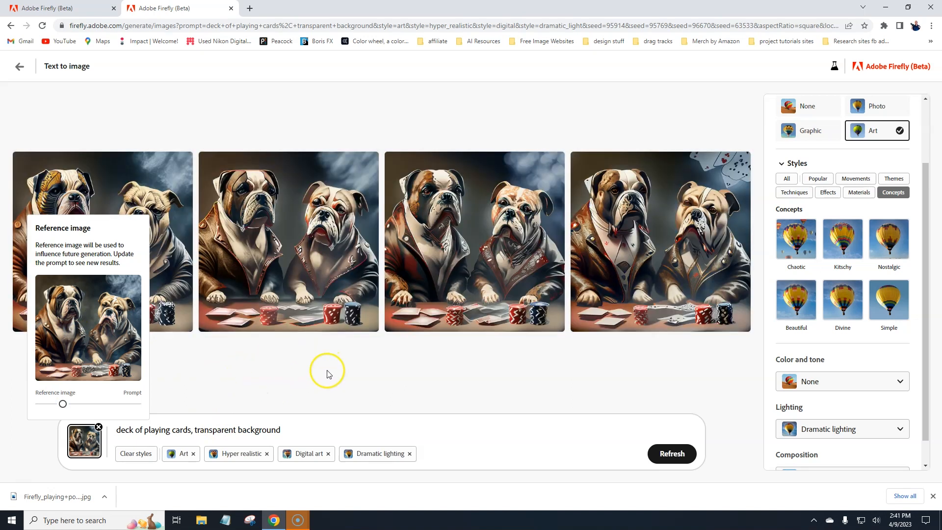
{"action": "left_click_drag", "start_coordinate": [79, 405], "coordinate": [82, 404]}
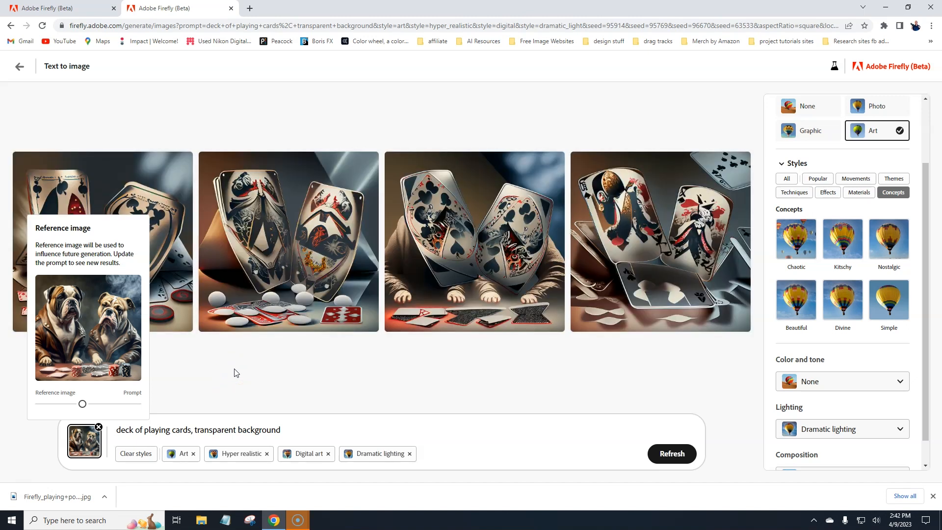
{"action": "left_click", "coordinate": [83, 403]}
{"action": "left_click_drag", "start_coordinate": [95, 405], "coordinate": [95, 404]}
{"action": "left_click", "coordinate": [249, 388]}
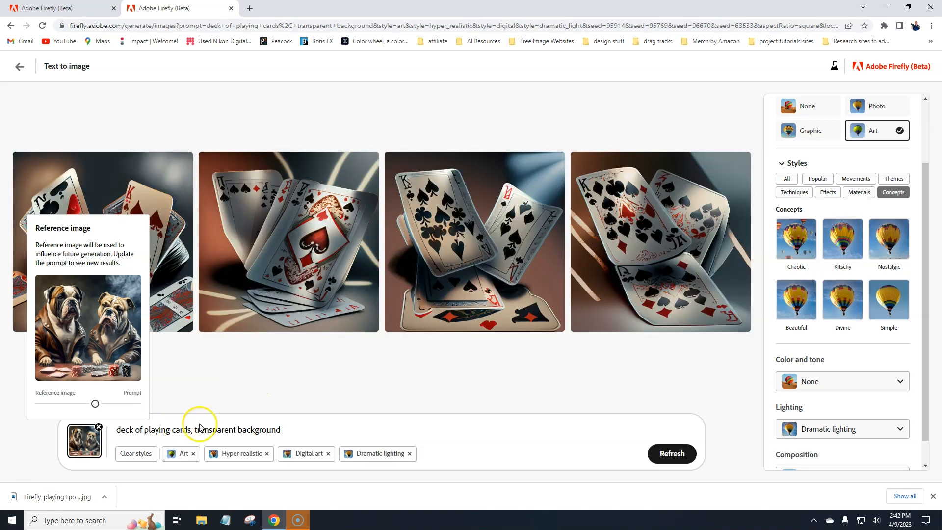
Step: Clear all styles, generate the cards with the Photo content type, and set the reference balance fully to Prompt
{"action": "left_click", "coordinate": [140, 461]}
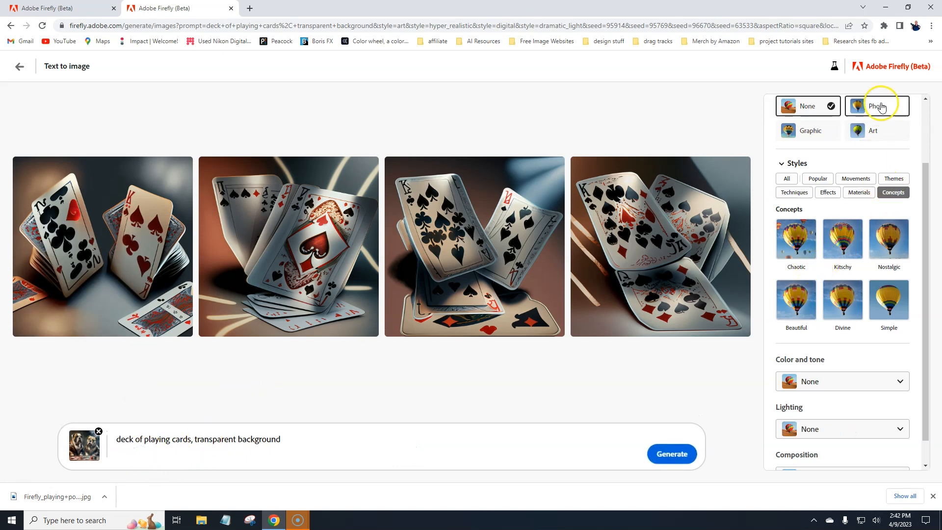
{"action": "left_click", "coordinate": [881, 106]}
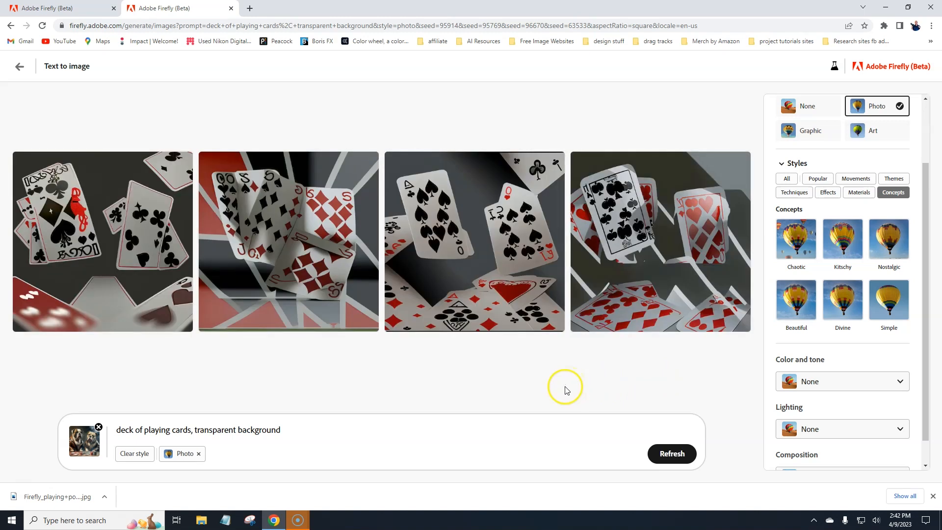
{"action": "left_click", "coordinate": [85, 441]}
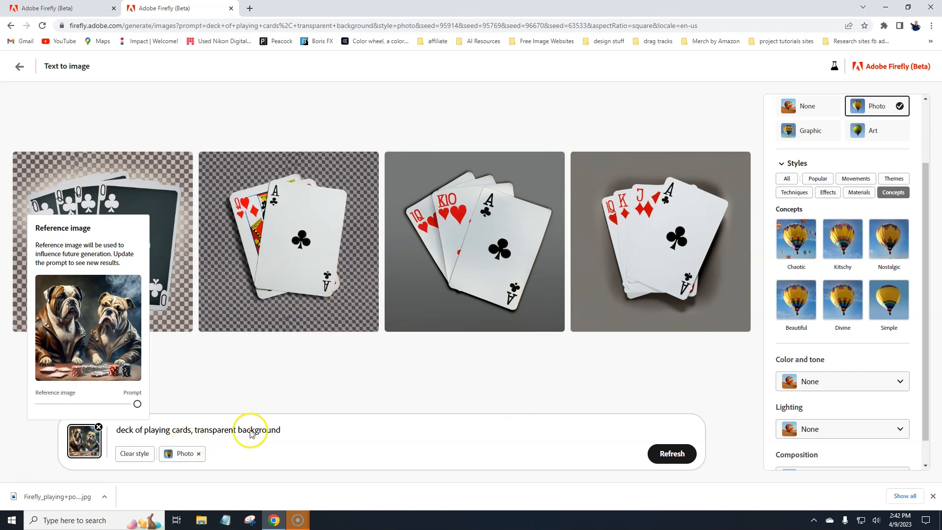
Step: Remove "transparent background" from the prompt and regenerate the playing card photos
{"action": "left_click", "coordinate": [284, 429]}
{"action": "left_click_drag", "start_coordinate": [284, 429], "coordinate": [196, 433]}
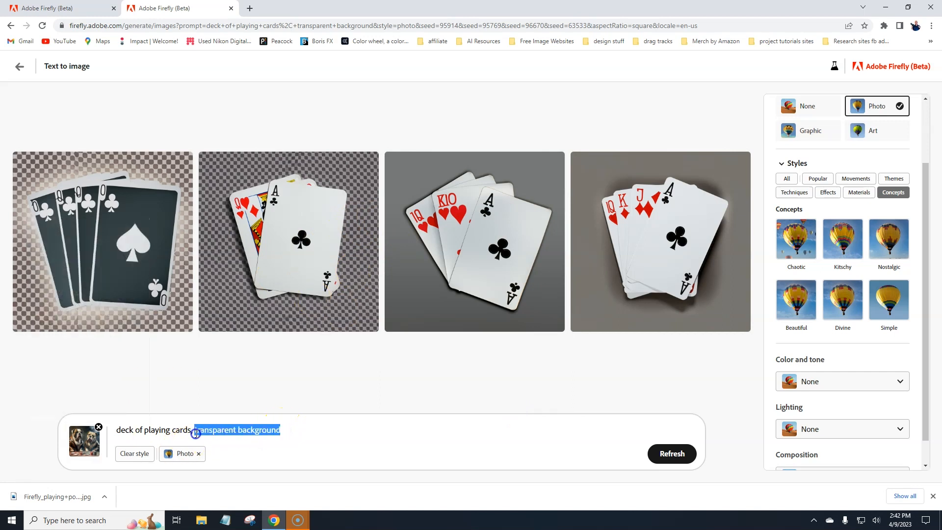
{"action": "key", "text": "BackSpace"}
{"action": "key", "text": "Return"}
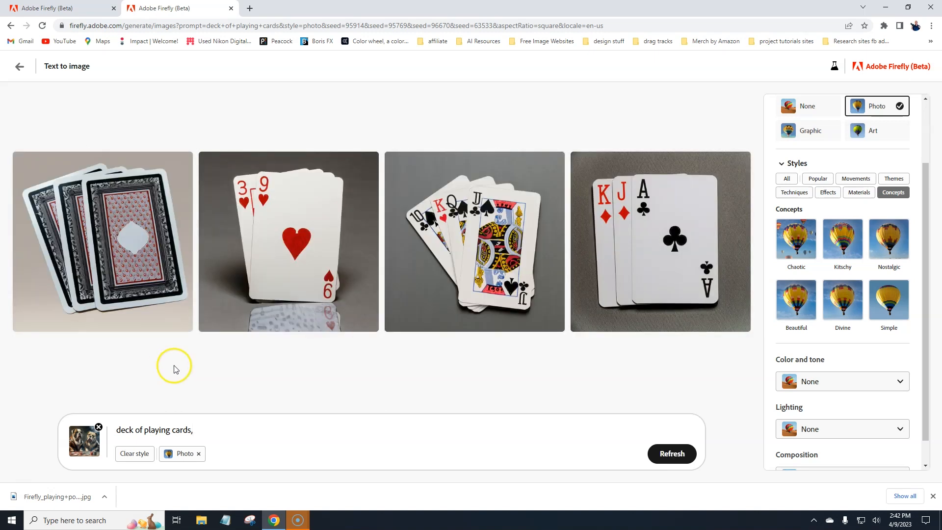
{"action": "mouse_move", "coordinate": [626, 219]}
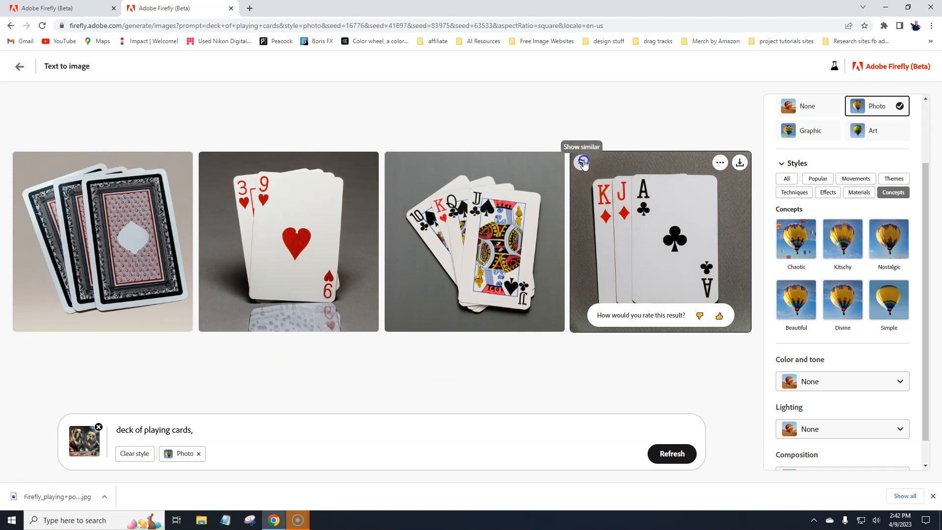
Step: Generate images similar to the king, jack and ace of clubs photo, and add the Chaotic and Digital art styles
{"action": "left_click", "coordinate": [584, 162]}
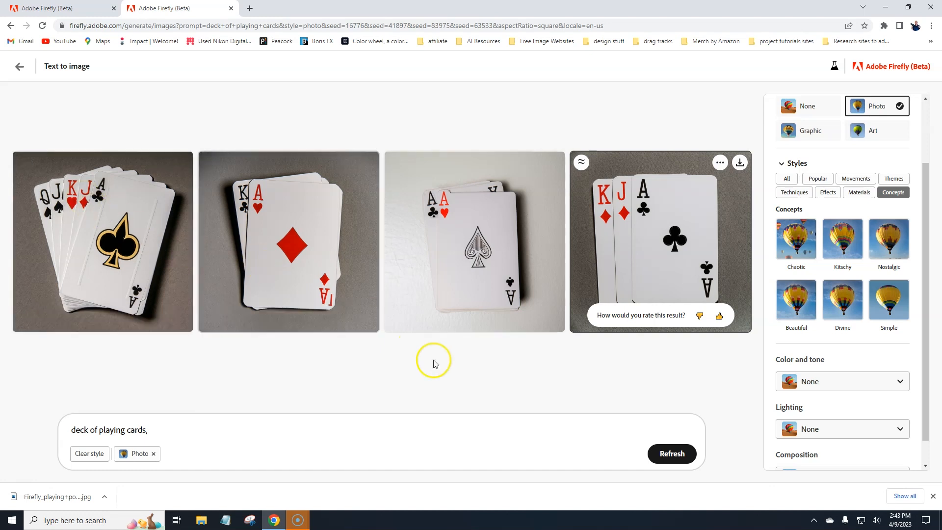
{"action": "left_click", "coordinate": [805, 236]}
{"action": "left_click", "coordinate": [818, 178]}
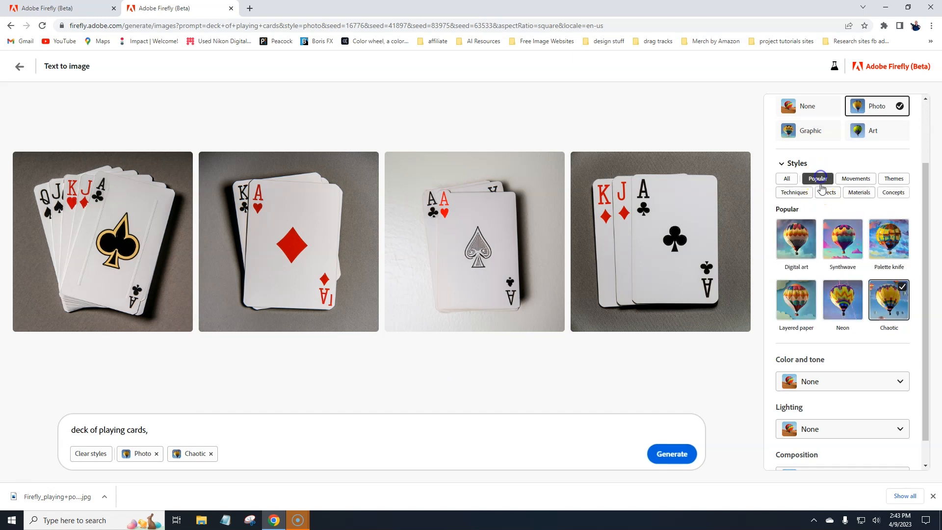
{"action": "left_click", "coordinate": [804, 243]}
Step: Add the Painting technique and Steampunk movement styles, and generate the playing card images
{"action": "scroll", "coordinate": [842, 251], "scroll_direction": "down", "scroll_amount": 1}
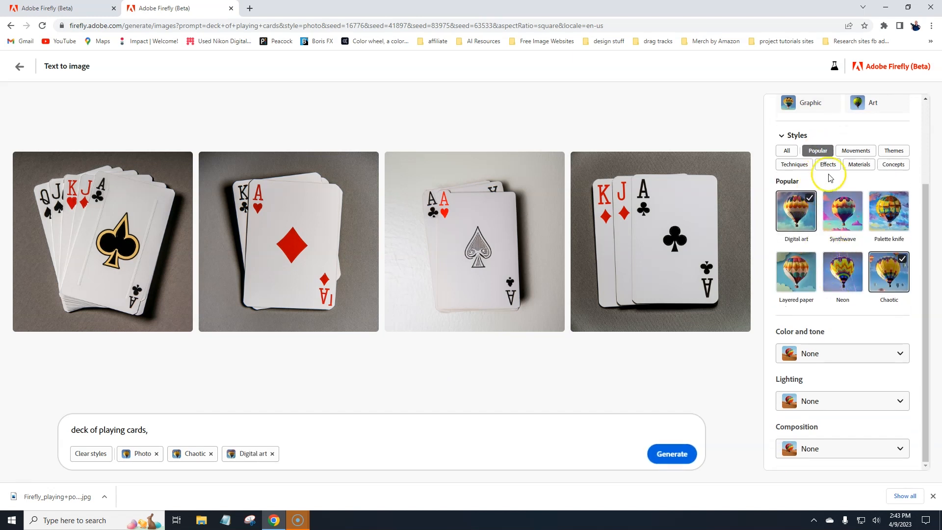
{"action": "left_click", "coordinate": [866, 165]}
{"action": "left_click", "coordinate": [893, 165]}
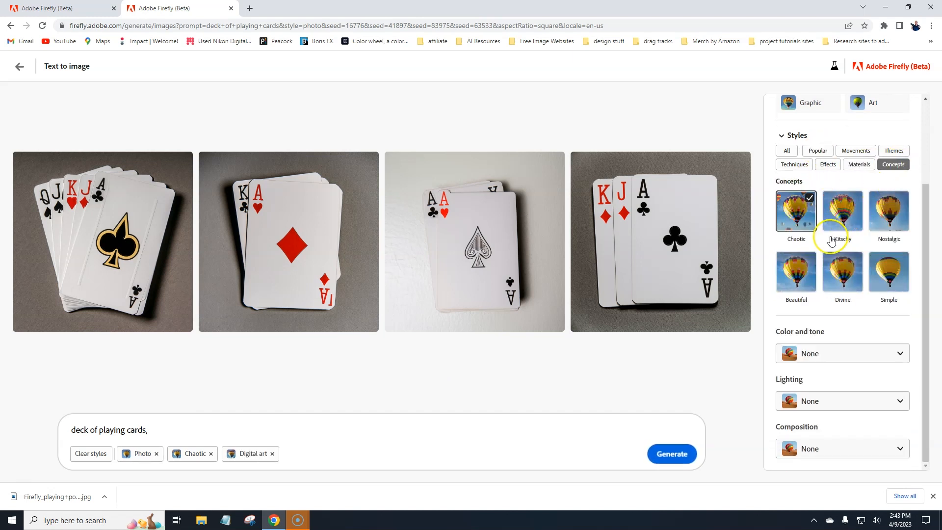
{"action": "left_click", "coordinate": [794, 164]}
{"action": "left_click", "coordinate": [798, 219]}
{"action": "left_click", "coordinate": [854, 150]}
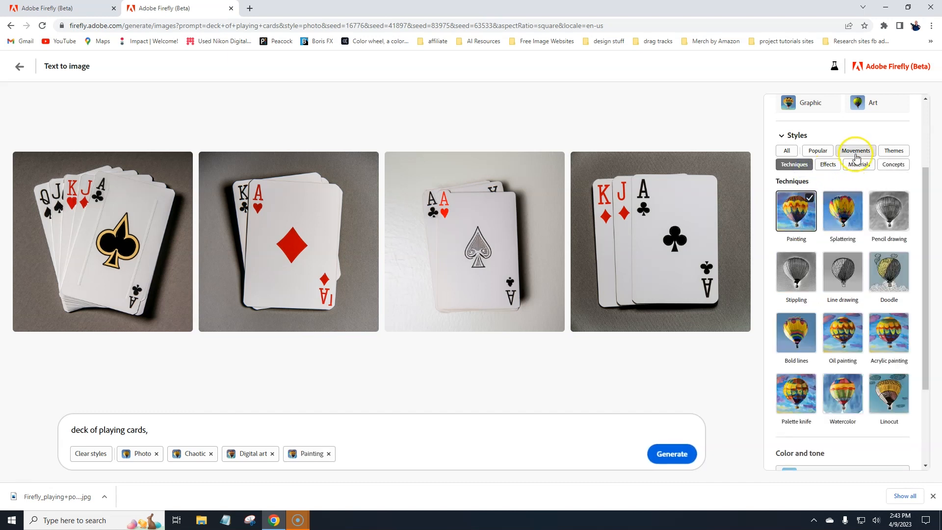
{"action": "left_click", "coordinate": [796, 211]}
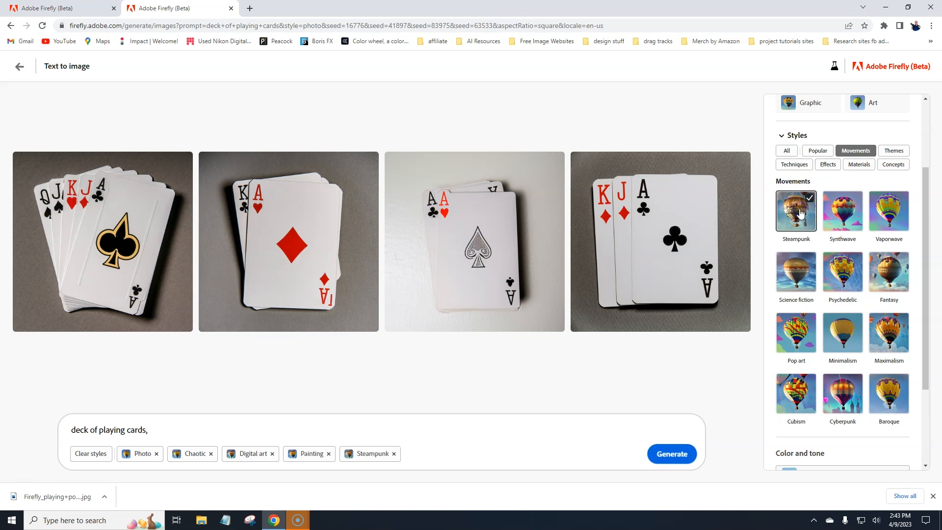
{"action": "left_click", "coordinate": [672, 456]}
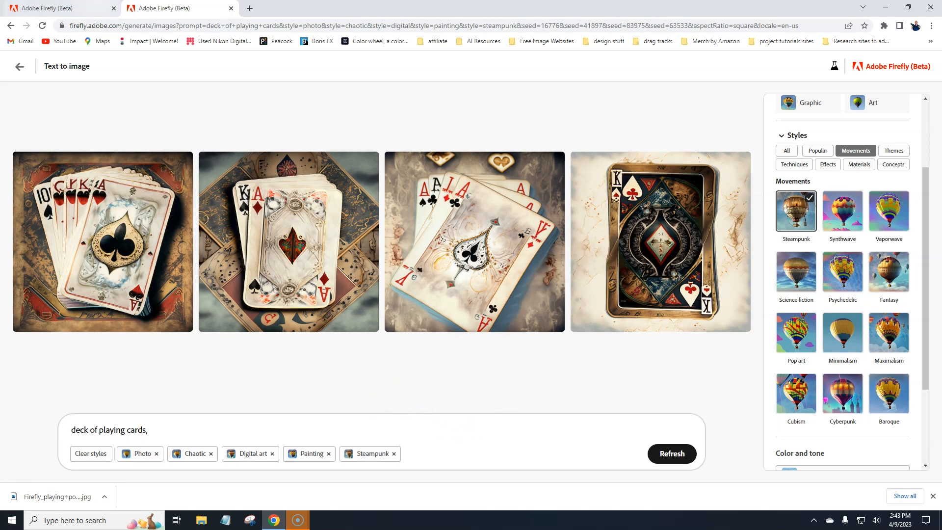
Step: Switch to Photoshop and open the bulldog layer in the Camera Raw Filter, using the Auto tone adjustments with Texture +14 and Clarity +13
{"action": "left_click", "coordinate": [86, 7]}
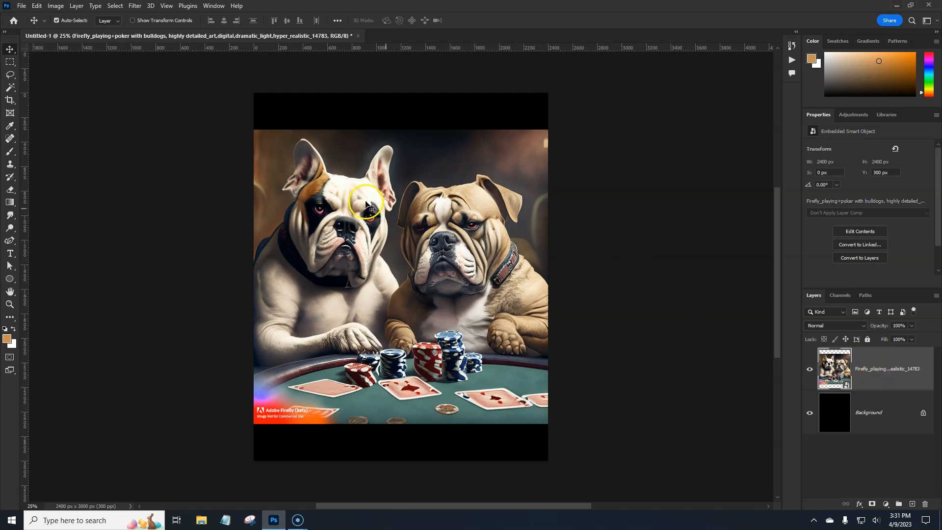
{"action": "left_click", "coordinate": [134, 5]}
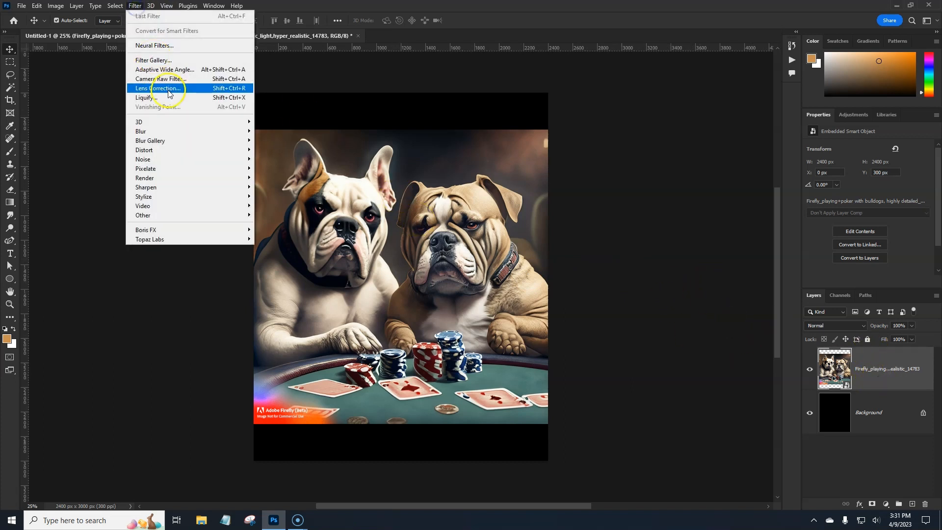
{"action": "left_click", "coordinate": [167, 80]}
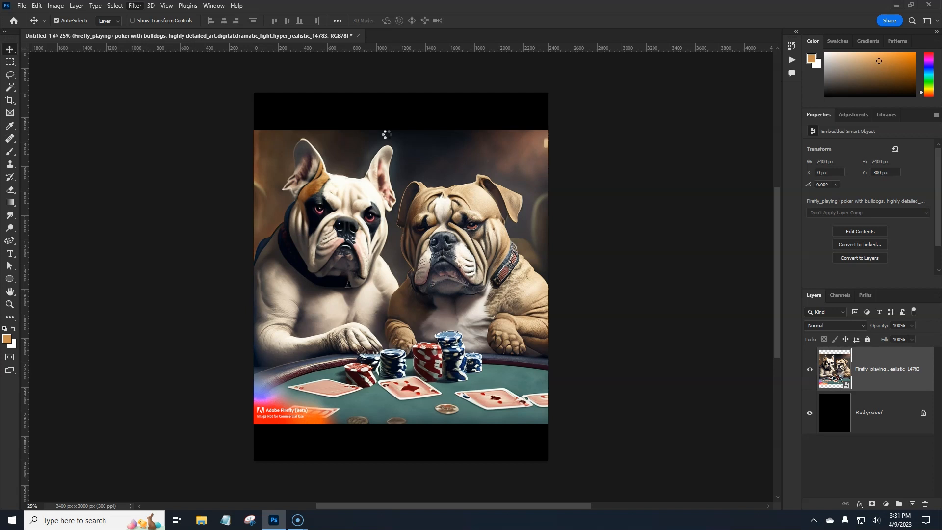
{"action": "left_click", "coordinate": [385, 134]}
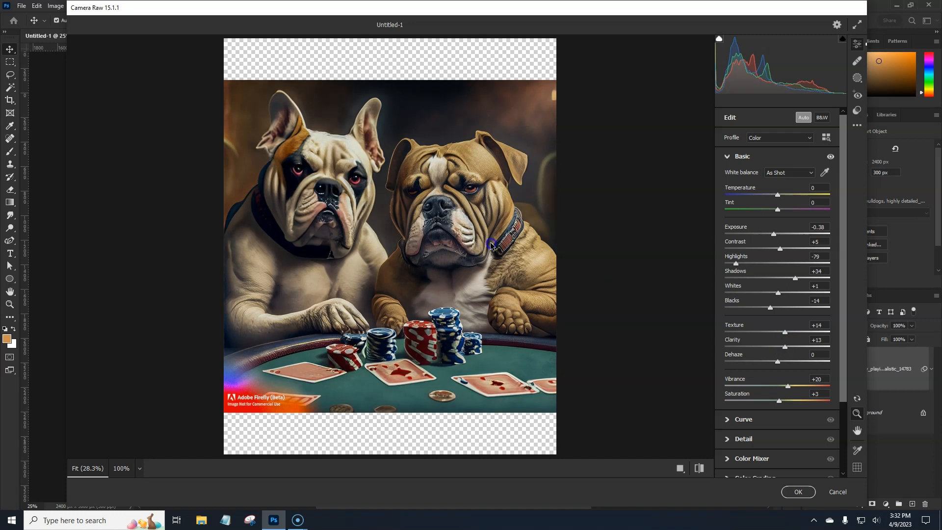
Step: Set Clarity to +14 and reset Saturation to 0 in the basic adjustments
{"action": "left_click", "coordinate": [470, 229]}
{"action": "left_click", "coordinate": [469, 229]}
{"action": "double_click", "coordinate": [778, 400]}
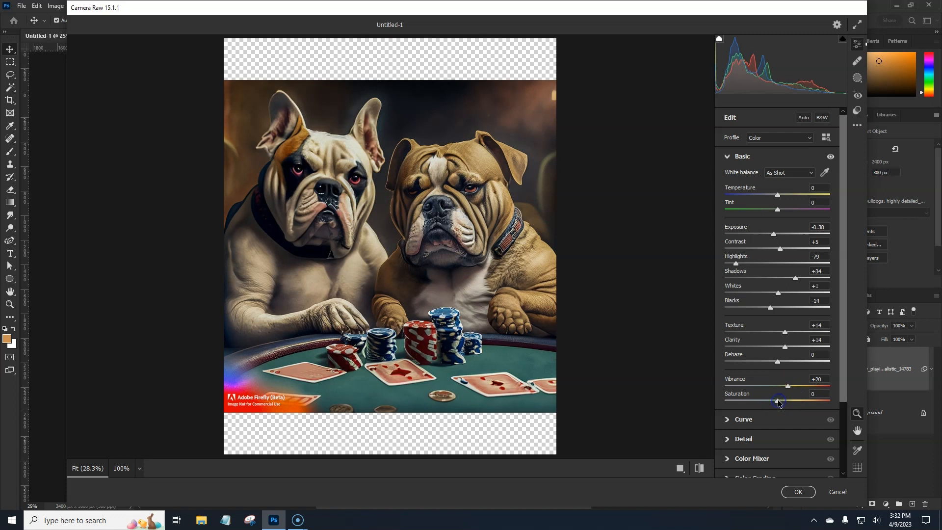
{"action": "left_click", "coordinate": [729, 157]}
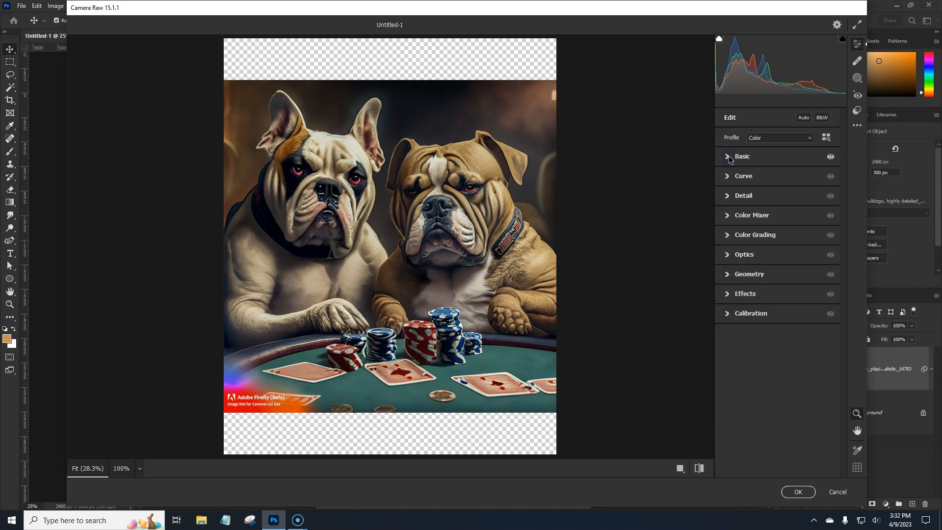
Step: Color grade the highlights with Hue 39, Saturation 80 and Luminance +36, and set the Balance to +18
{"action": "left_click", "coordinate": [727, 236]}
{"action": "left_click", "coordinate": [799, 250]}
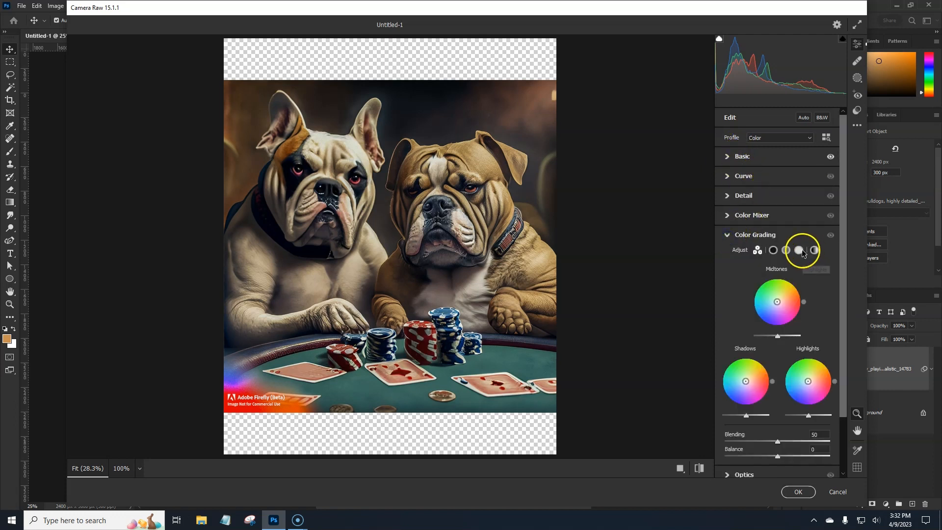
{"action": "left_click_drag", "start_coordinate": [802, 303], "coordinate": [805, 299]}
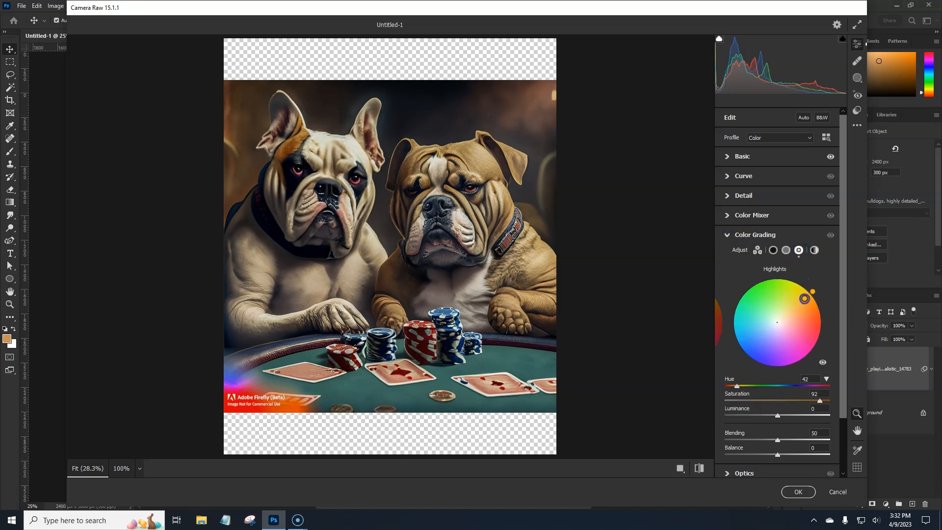
{"action": "left_click_drag", "start_coordinate": [778, 415], "coordinate": [802, 415]}
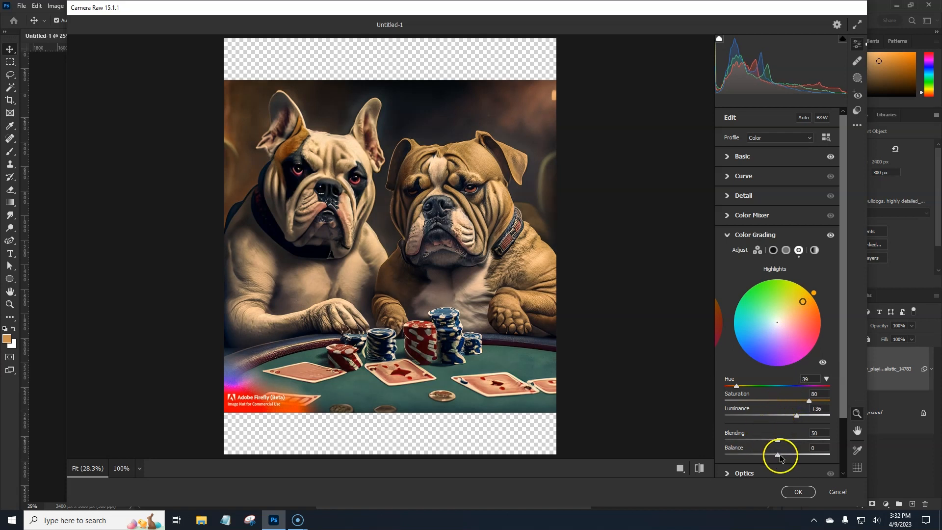
{"action": "mouse_move", "coordinate": [803, 460]}
{"action": "left_mouse_down"}
{"action": "mouse_move", "coordinate": [793, 459]}
{"action": "mouse_move", "coordinate": [806, 460]}
{"action": "left_mouse_up"}
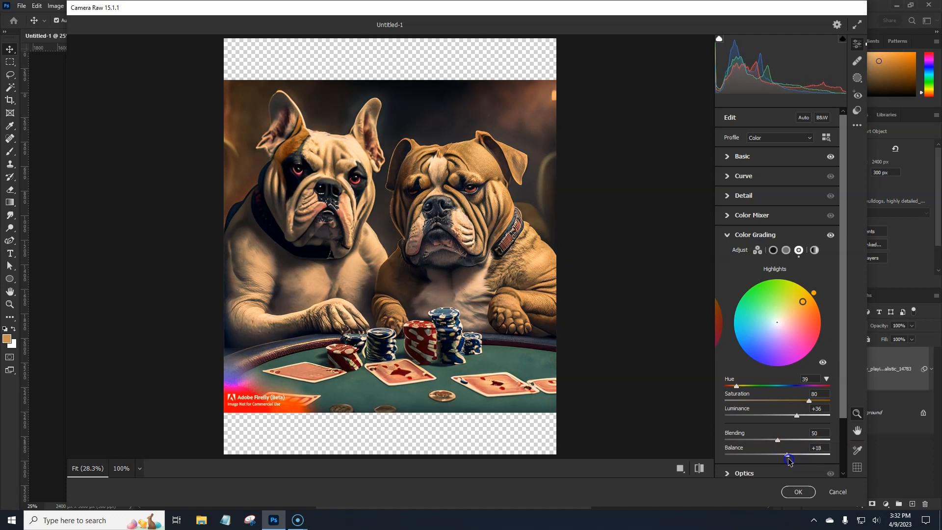
Step: Color grade the shadows with Hue 219, Saturation 42 and Luminance -24, set Blending to 55, and fine-tune the Balance
{"action": "left_click", "coordinate": [773, 250]}
{"action": "mouse_move", "coordinate": [725, 386]}
{"action": "left_mouse_down"}
{"action": "mouse_move", "coordinate": [775, 387]}
{"action": "mouse_move", "coordinate": [727, 401]}
{"action": "mouse_move", "coordinate": [774, 403]}
{"action": "left_mouse_up"}
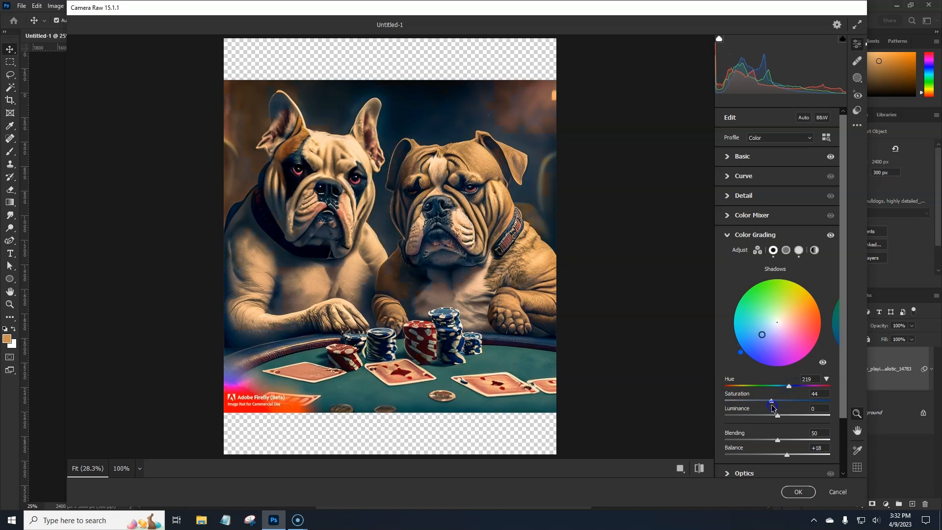
{"action": "left_click_drag", "start_coordinate": [772, 419], "coordinate": [768, 418]}
{"action": "left_click", "coordinate": [780, 439]}
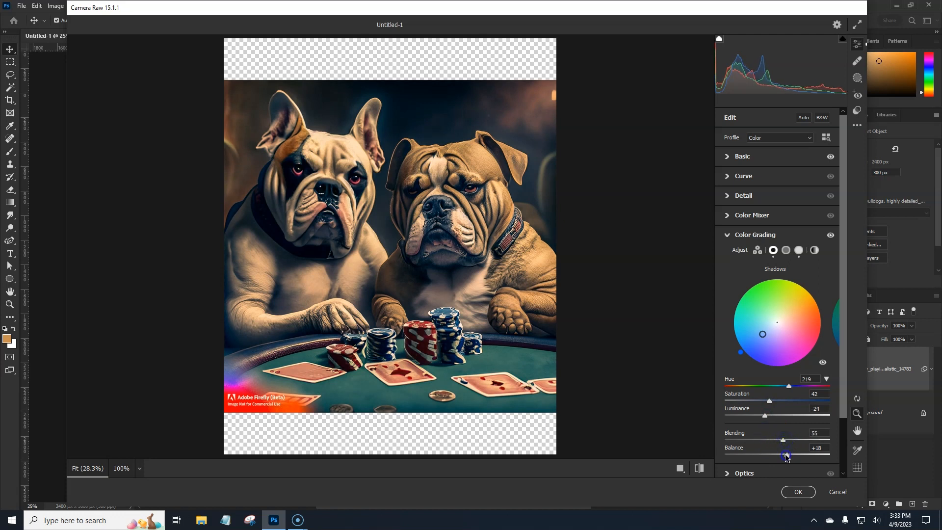
{"action": "left_click_drag", "start_coordinate": [775, 456], "coordinate": [792, 452]}
{"action": "left_click", "coordinate": [727, 236]}
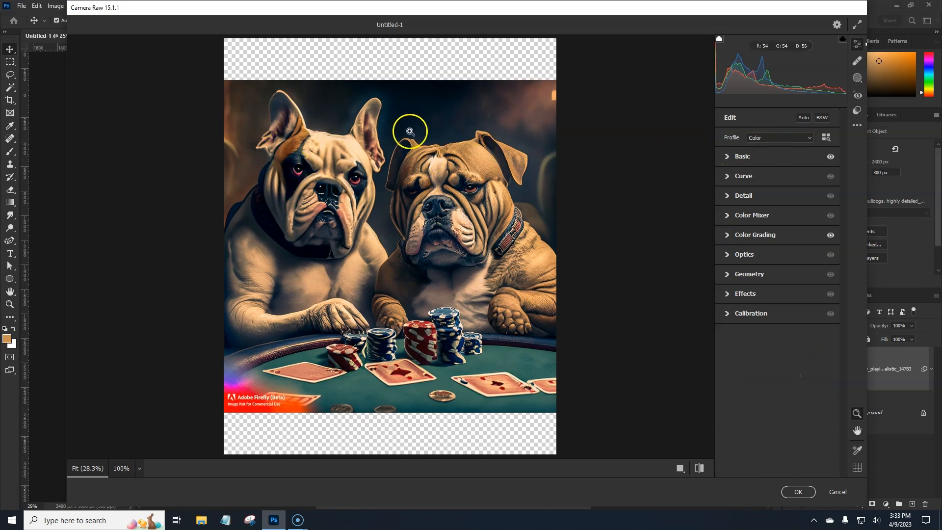
Step: Create a diagonal linear gradient mask from the image's upper right across the right bulldog, with Exposure +1.25 and Temperature +29
{"action": "left_click", "coordinate": [858, 79]}
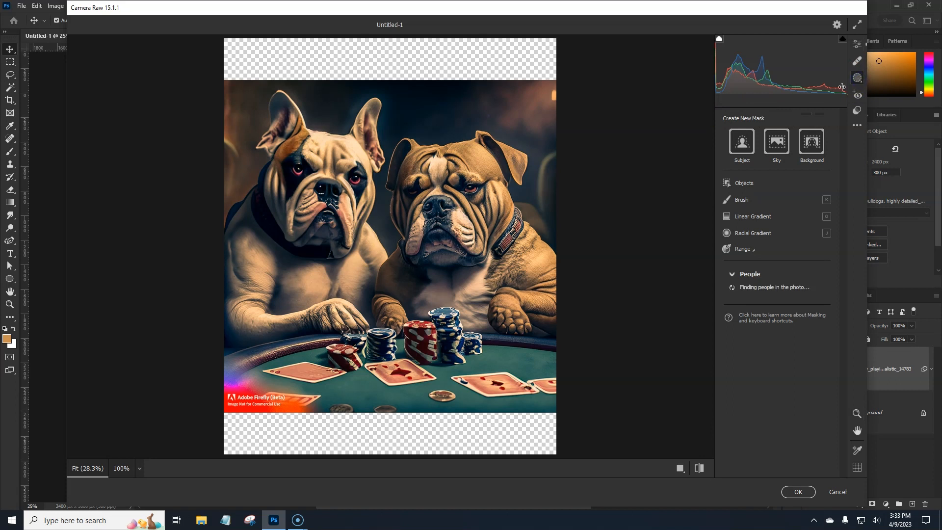
{"action": "left_click", "coordinate": [745, 219]}
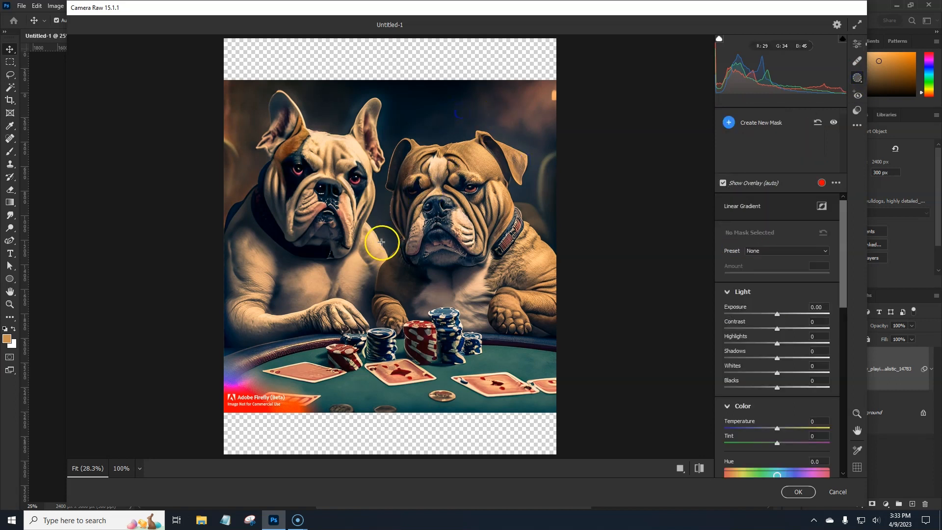
{"action": "left_click_drag", "start_coordinate": [381, 243], "coordinate": [425, 251]}
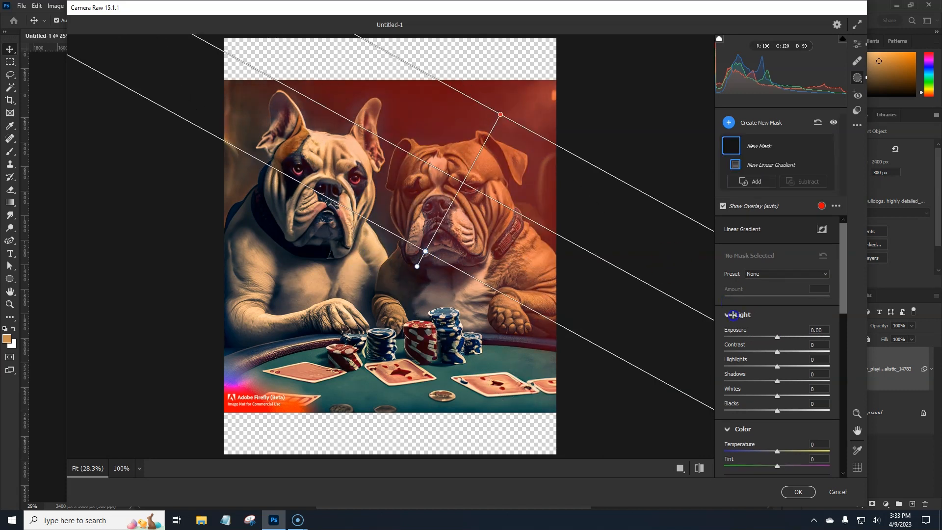
{"action": "left_click_drag", "start_coordinate": [777, 337], "coordinate": [795, 340]}
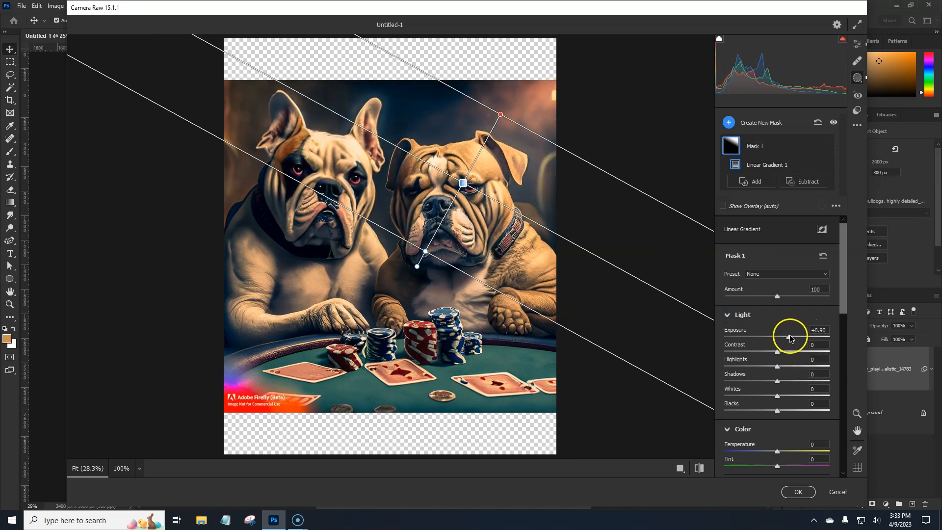
{"action": "left_click_drag", "start_coordinate": [795, 338], "coordinate": [795, 338]}
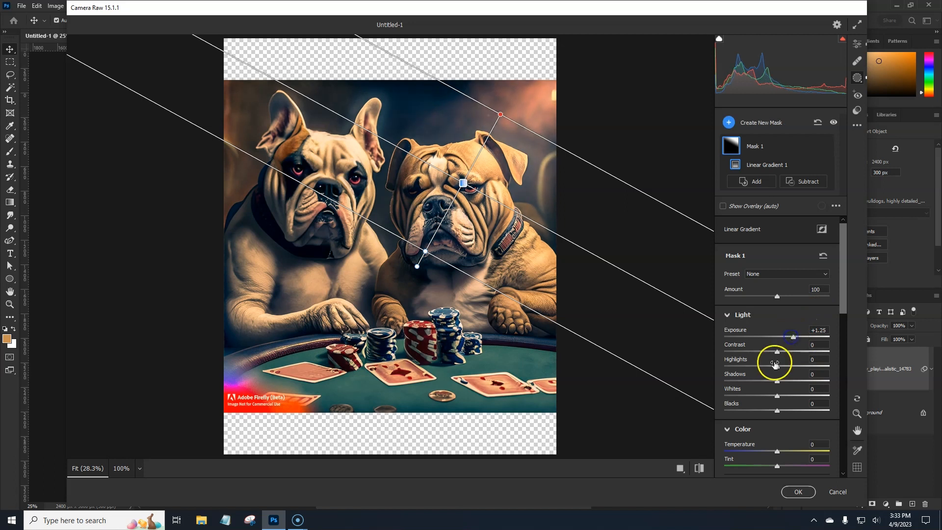
{"action": "left_click_drag", "start_coordinate": [791, 450], "coordinate": [793, 449]}
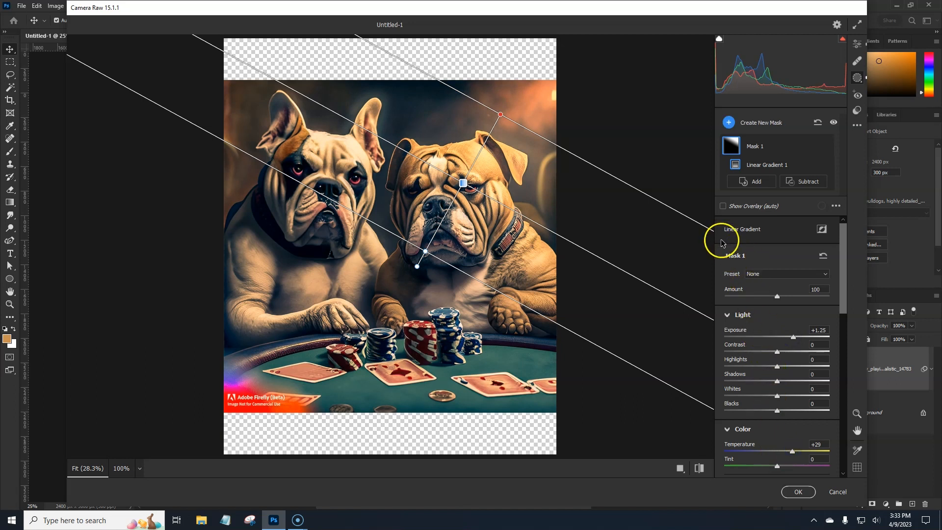
Step: Duplicate Mask 1 and place the copy over the left bulldog, angled diagonally from the image's upper-left corner
{"action": "right_click", "coordinate": [465, 184]}
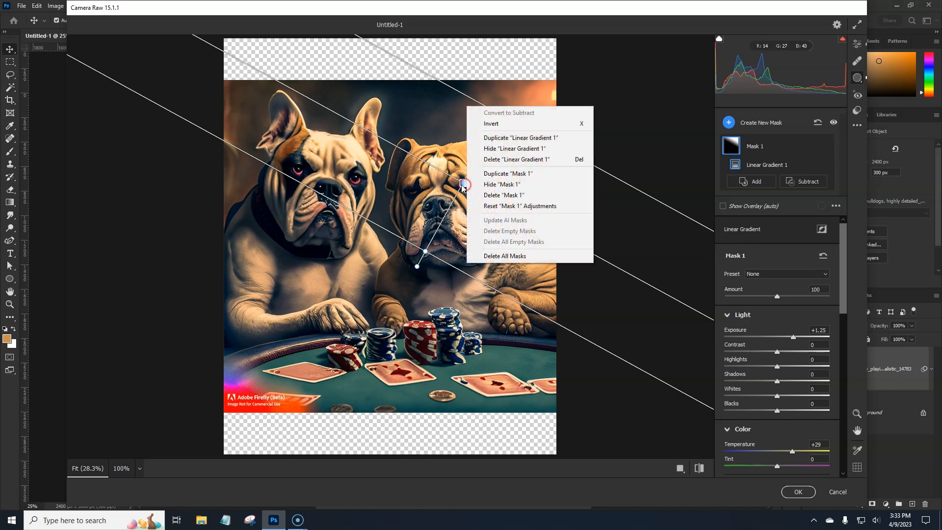
{"action": "left_click", "coordinate": [500, 175]}
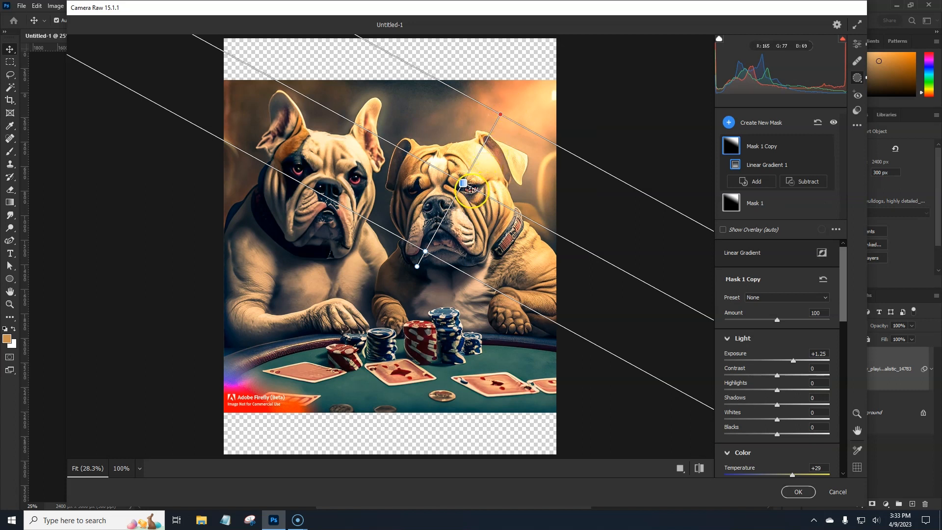
{"action": "left_click_drag", "start_coordinate": [475, 191], "coordinate": [280, 167]}
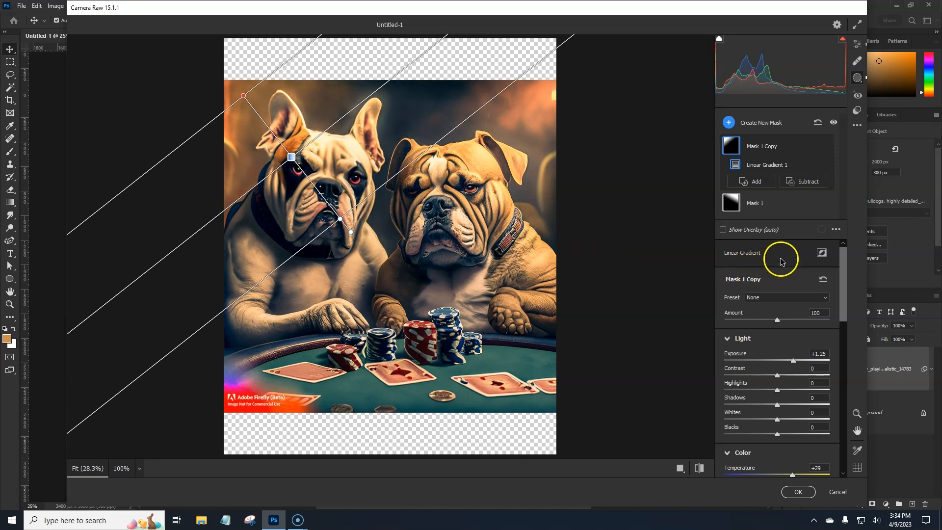
Step: Add Grain 8 and Vignetting -17, and apply the Camera Raw filter after comparing before and after
{"action": "left_click", "coordinate": [858, 43]}
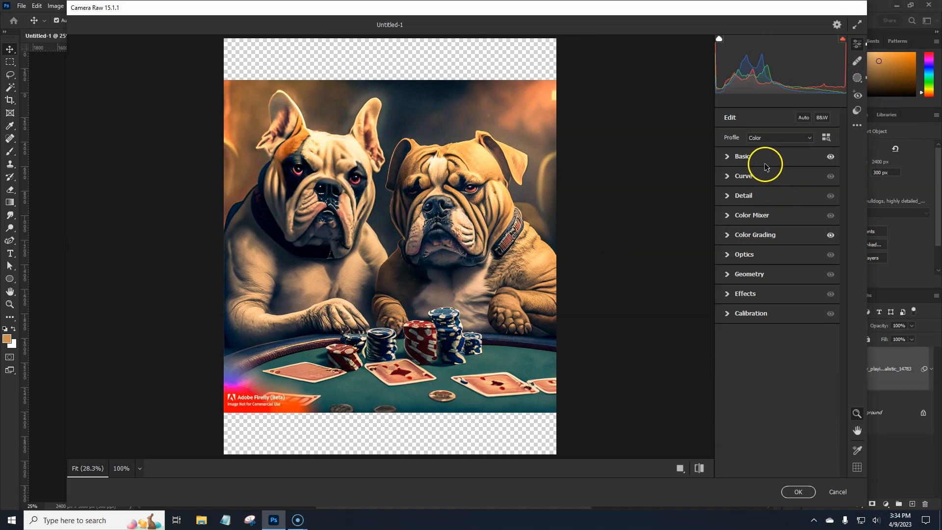
{"action": "left_click", "coordinate": [727, 295]}
{"action": "left_click", "coordinate": [728, 319]}
{"action": "left_click_drag", "start_coordinate": [729, 320], "coordinate": [733, 321]}
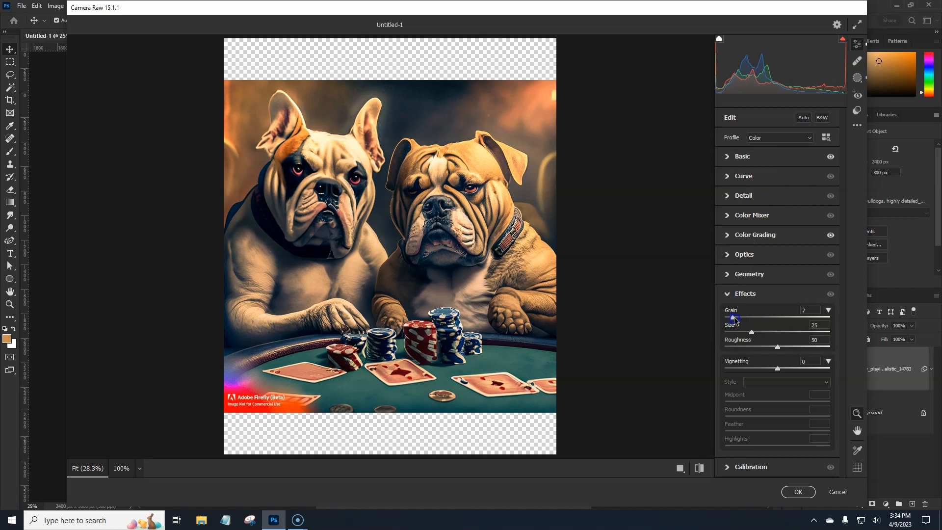
{"action": "left_click_drag", "start_coordinate": [777, 369], "coordinate": [773, 369]}
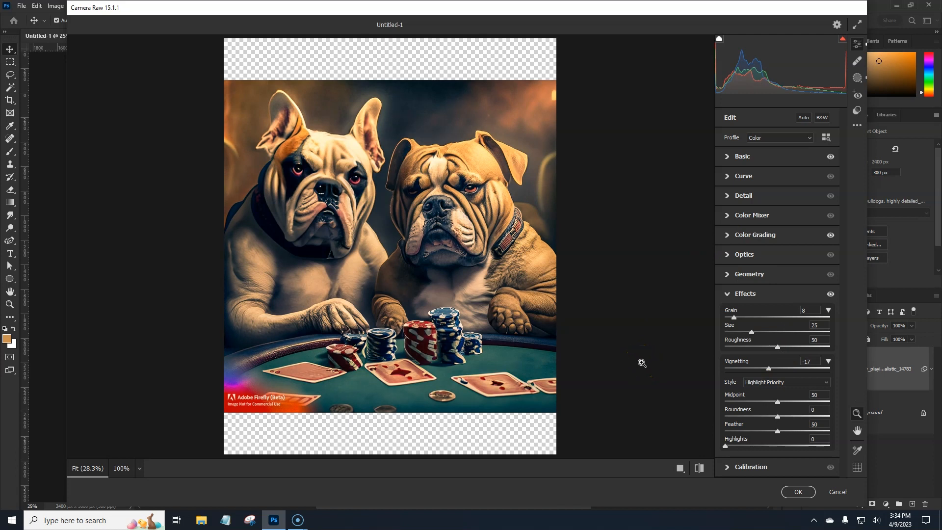
{"action": "key", "text": "p"}
{"action": "key", "text": "p"}
{"action": "left_click", "coordinate": [798, 492]}
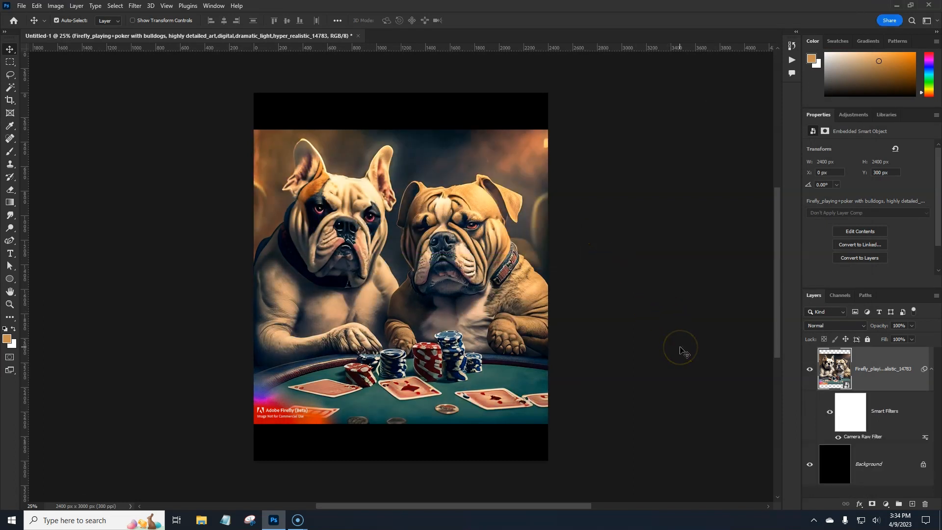
Step: Duplicate the color-graded bulldog layer and rasterize the copy
{"action": "left_click", "coordinate": [426, 354]}
{"action": "key", "text": "ctrl+j"}
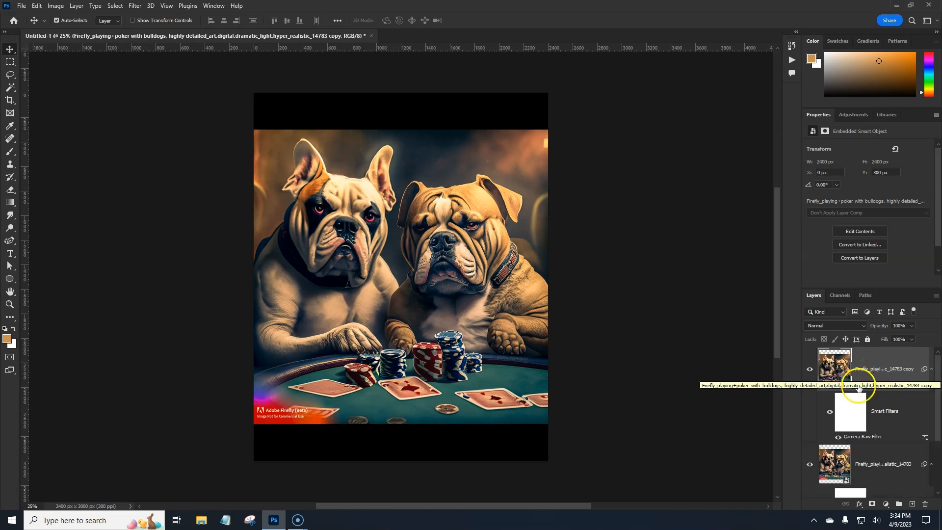
{"action": "right_click", "coordinate": [878, 381]}
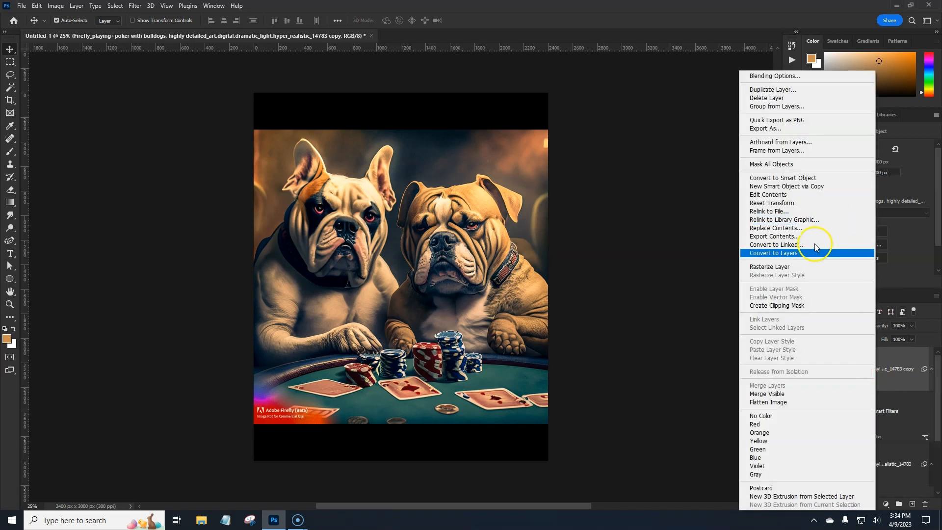
{"action": "left_click", "coordinate": [810, 267]}
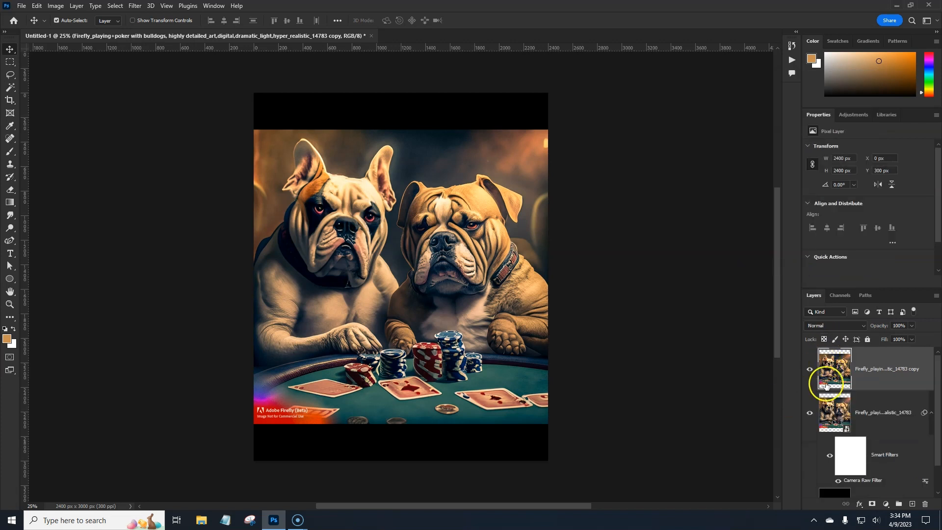
Step: Select a full-width strip about 212 px tall at the image's lower edge and stretch it down to about 1045% height over the black band
{"action": "left_click", "coordinate": [10, 61]}
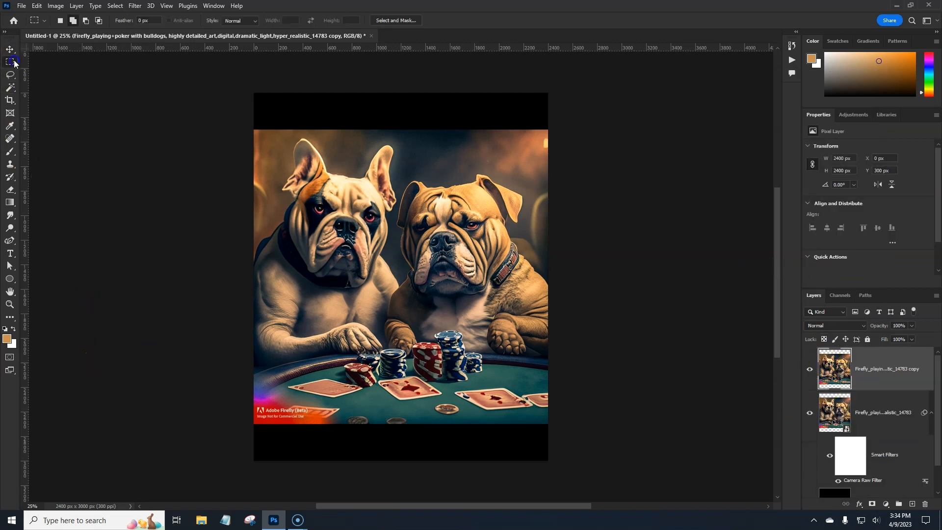
{"action": "left_click", "coordinate": [49, 64]}
{"action": "left_click_drag", "start_coordinate": [254, 420], "coordinate": [548, 446]}
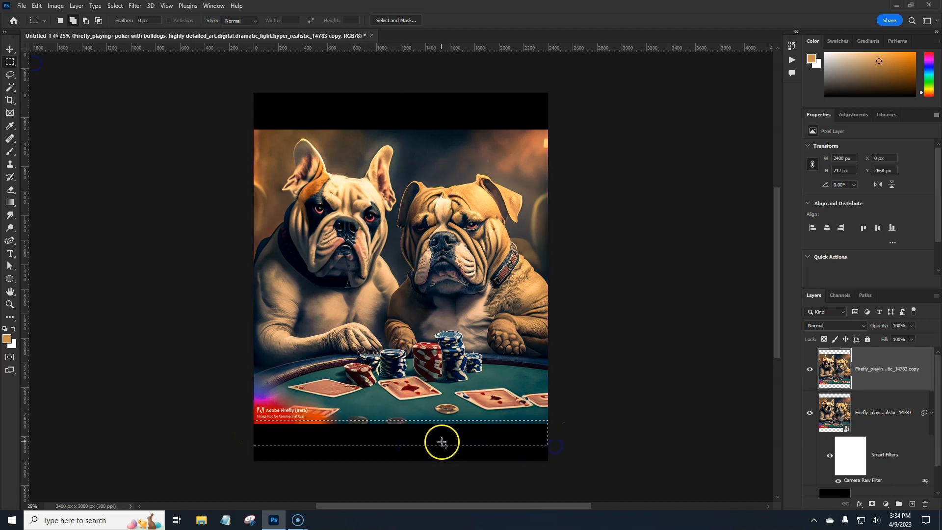
{"action": "key", "text": "ctrl+t"}
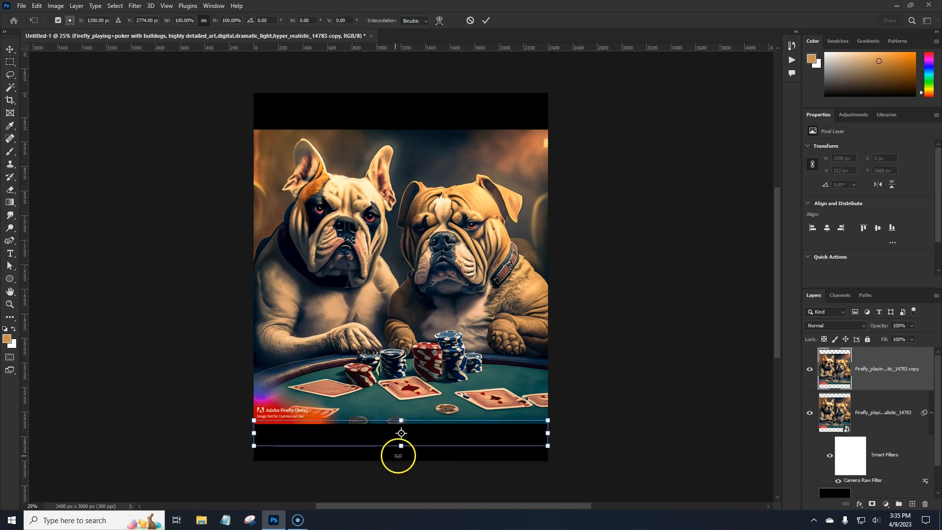
{"action": "left_click_drag", "start_coordinate": [400, 445], "coordinate": [400, 494]}
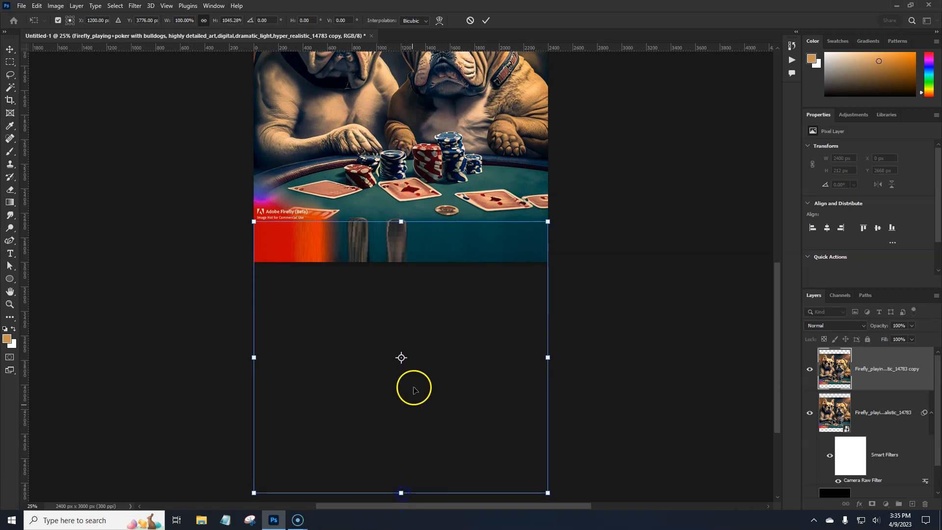
{"action": "key", "text": "Return"}
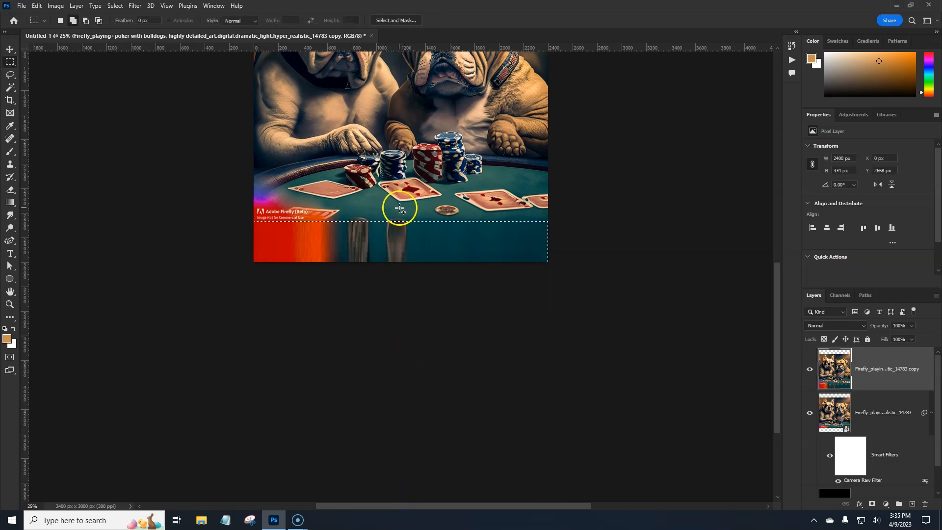
{"action": "key", "text": "ctrl+d"}
Step: Select a full-width strip about 217 px tall at the image's upper edge, stretch it upward over the black band, and deselect
{"action": "left_click_drag", "start_coordinate": [413, 178], "coordinate": [422, 377]}
{"action": "left_click_drag", "start_coordinate": [424, 304], "coordinate": [421, 341]}
{"action": "left_click_drag", "start_coordinate": [261, 149], "coordinate": [560, 169]}
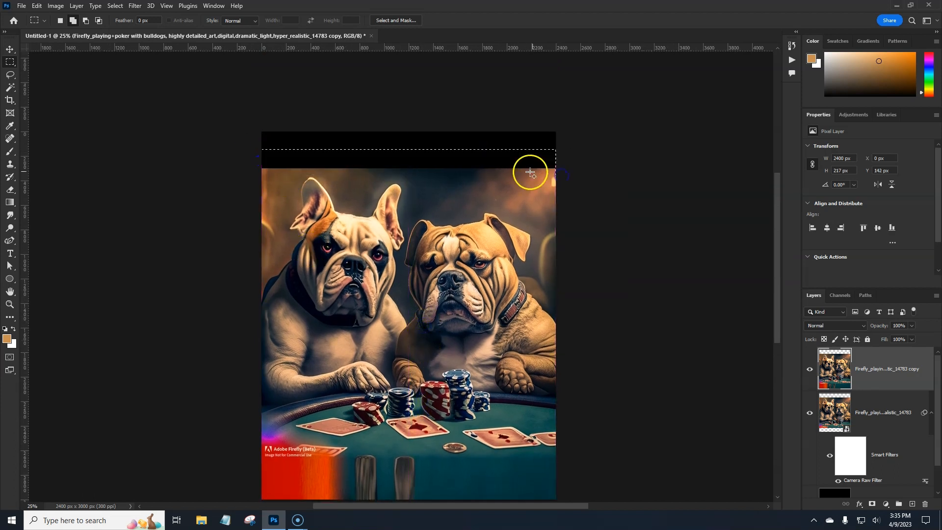
{"action": "key", "text": "ctrl+t"}
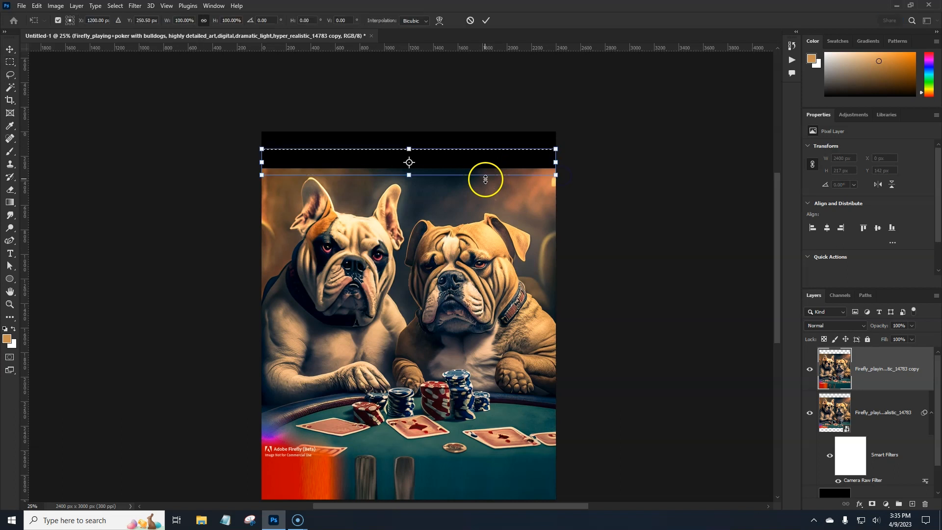
{"action": "left_click_drag", "start_coordinate": [409, 149], "coordinate": [415, 102]}
{"action": "key", "text": "Return"}
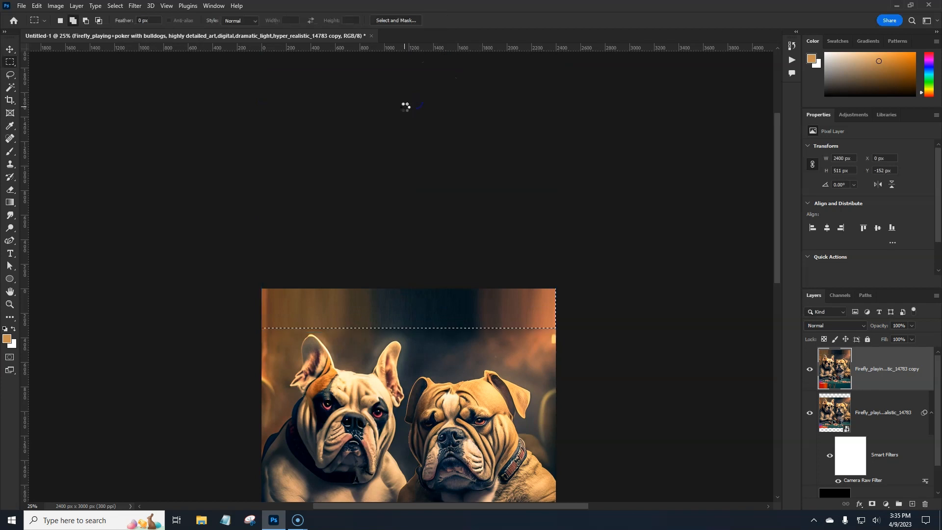
{"action": "key", "text": "ctrl+d"}
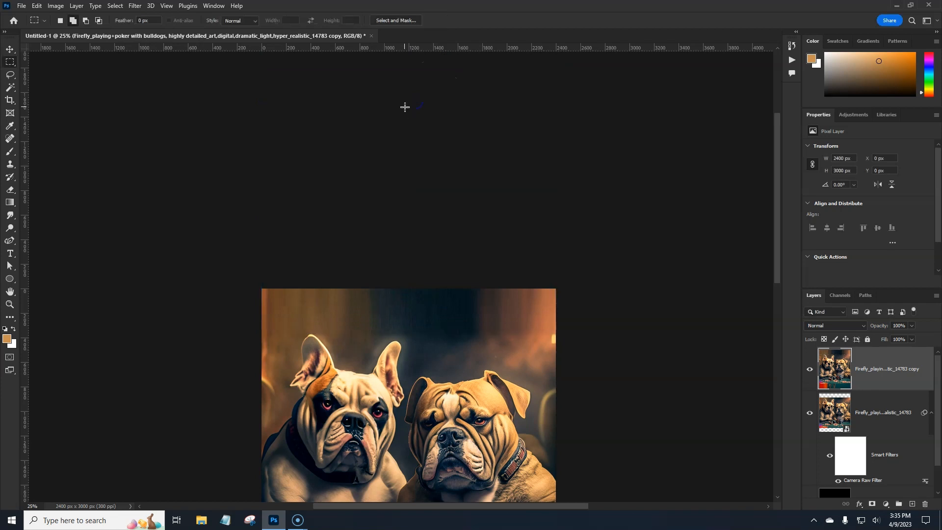
{"action": "left_click_drag", "start_coordinate": [448, 441], "coordinate": [449, 240]}
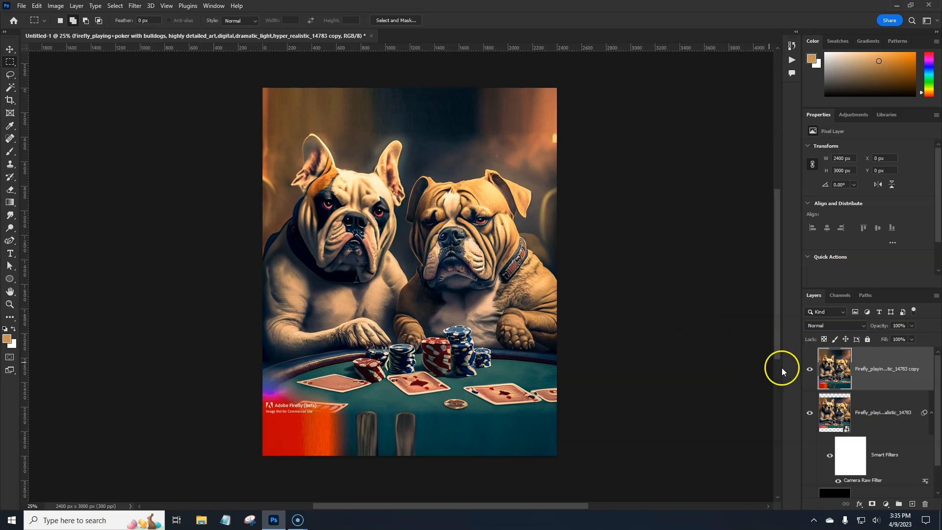
Step: Convert the copy to a smart object and apply an 8 px Iris Blur with the ellipse enlarged around both bulldogs
{"action": "right_click", "coordinate": [872, 384]}
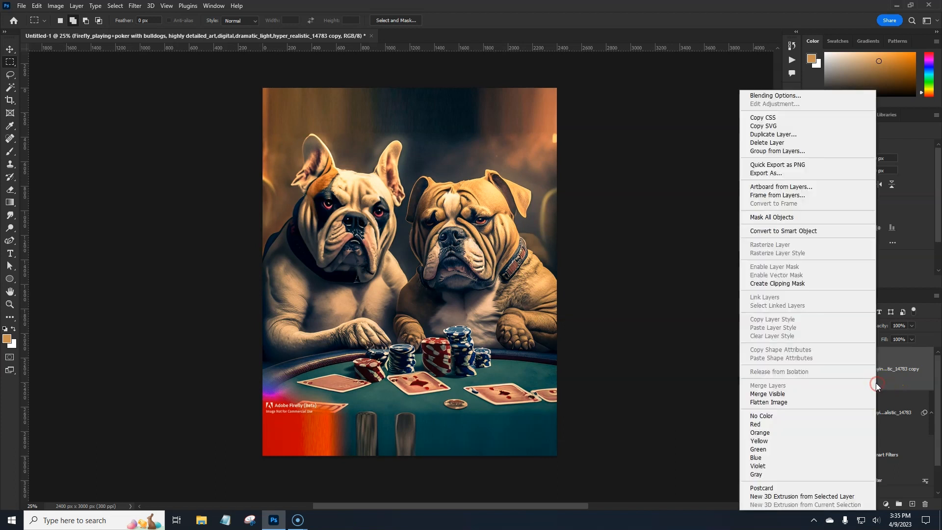
{"action": "left_click", "coordinate": [800, 232]}
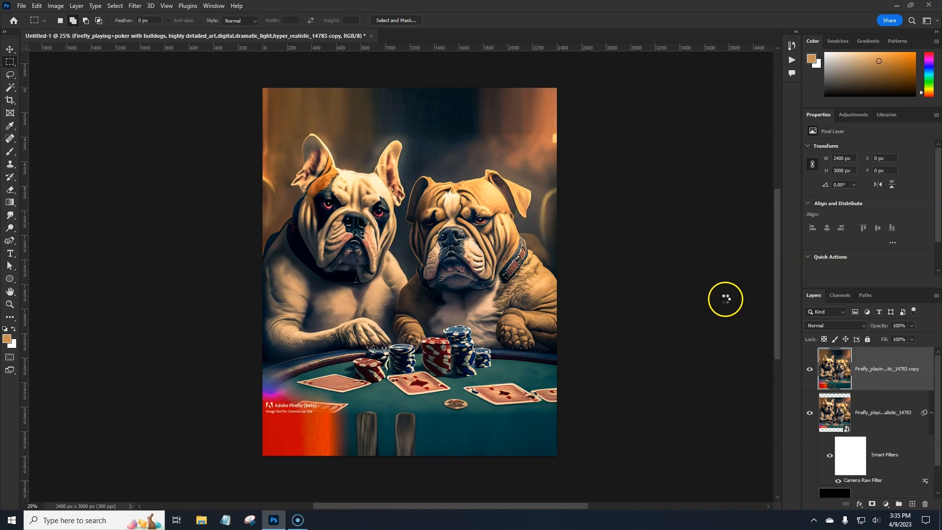
{"action": "left_click", "coordinate": [134, 6]}
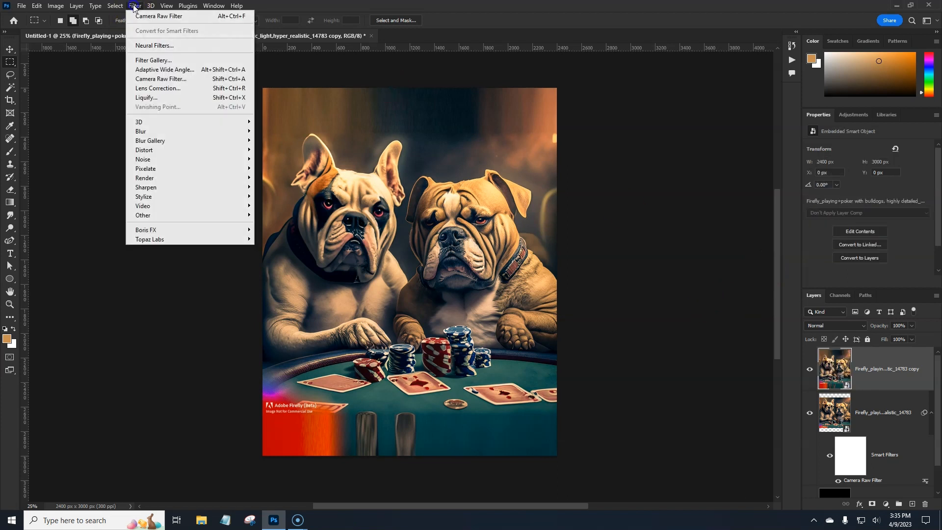
{"action": "mouse_move", "coordinate": [169, 131]}
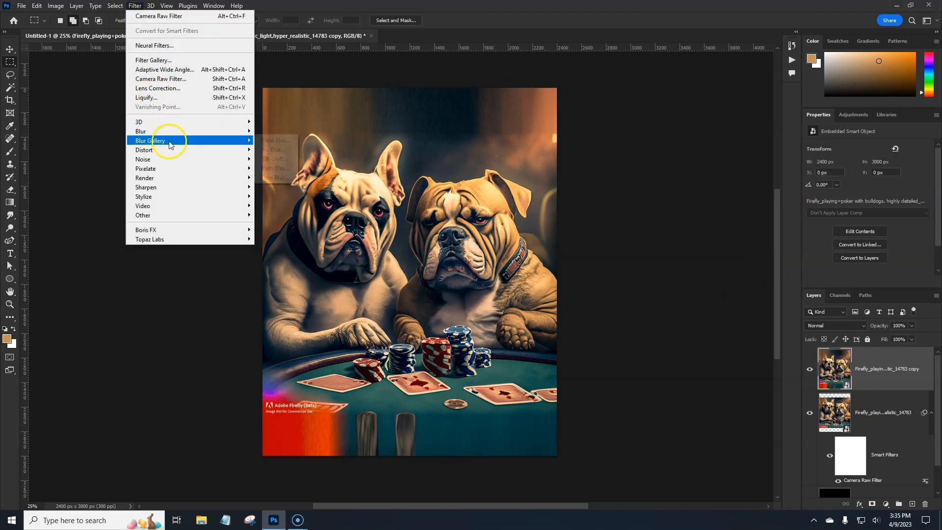
{"action": "left_click", "coordinate": [272, 149]}
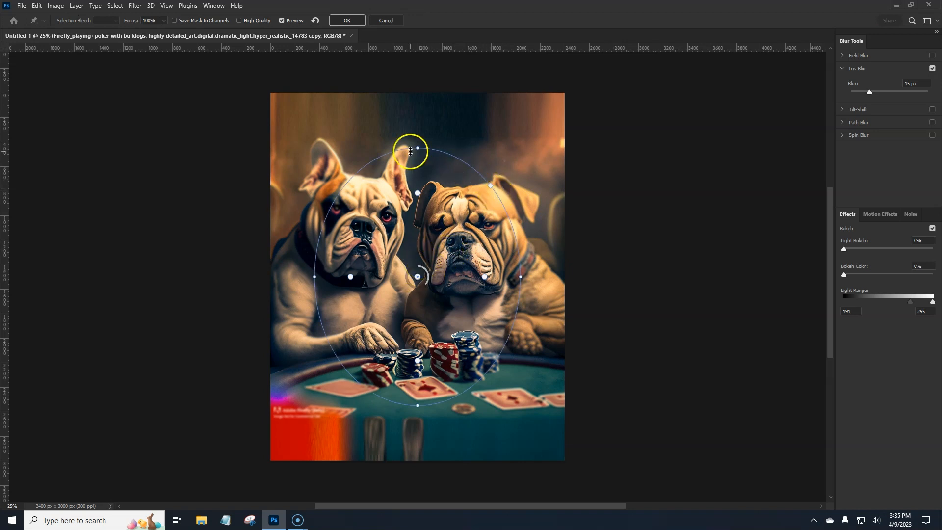
{"action": "left_click_drag", "start_coordinate": [414, 144], "coordinate": [417, 109]}
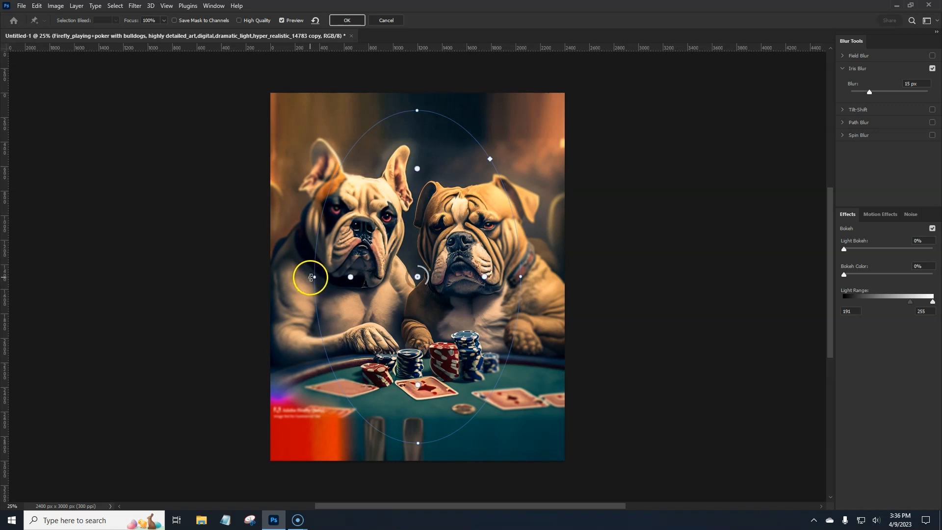
{"action": "left_click_drag", "start_coordinate": [309, 277], "coordinate": [280, 278]}
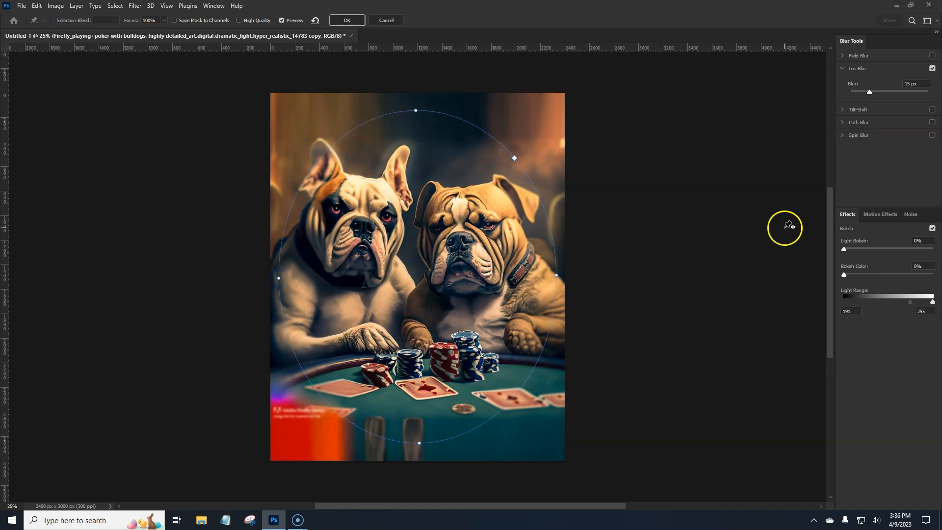
{"action": "mouse_move", "coordinate": [871, 92]}
{"action": "left_mouse_down"}
{"action": "mouse_move", "coordinate": [882, 94]}
{"action": "mouse_move", "coordinate": [864, 97]}
{"action": "left_mouse_up"}
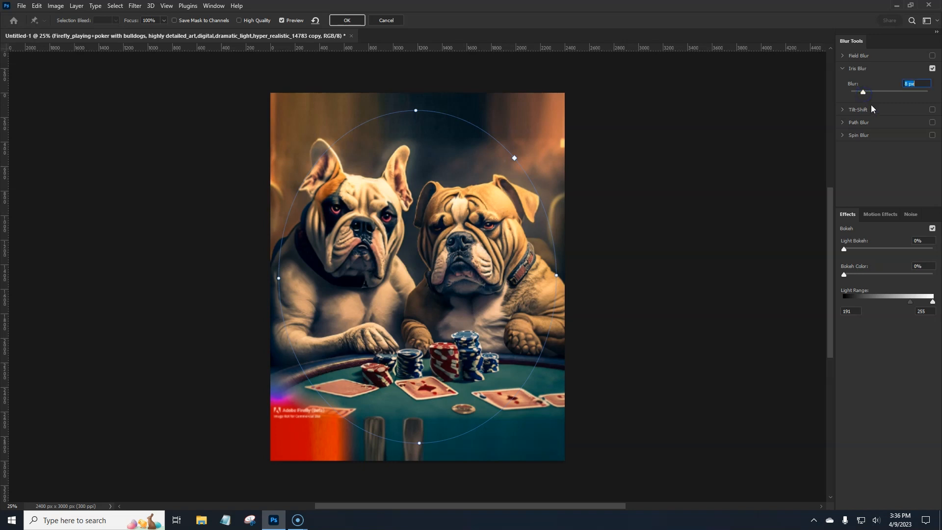
{"action": "left_click", "coordinate": [350, 21]}
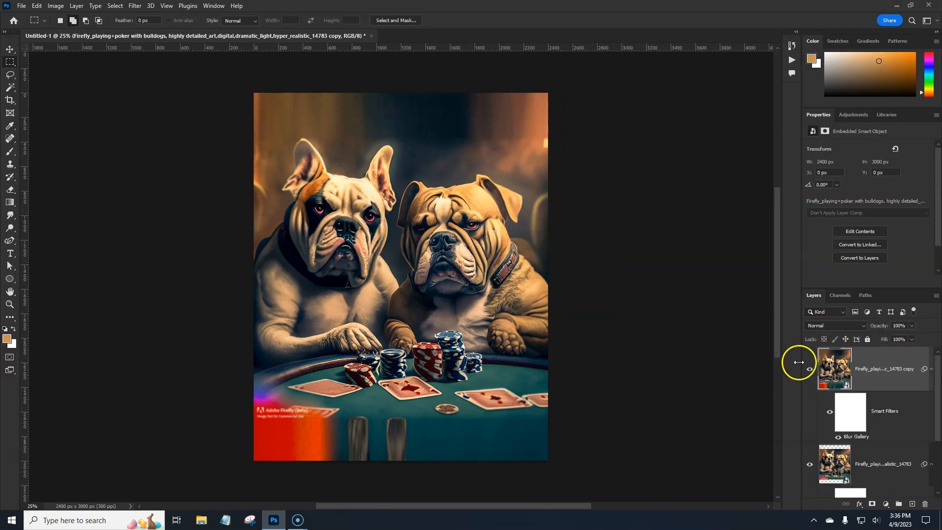
Step: Rasterize the blurred copy and add a black Solid Color fill layer between it and the original bulldog layer
{"action": "right_click", "coordinate": [877, 383]}
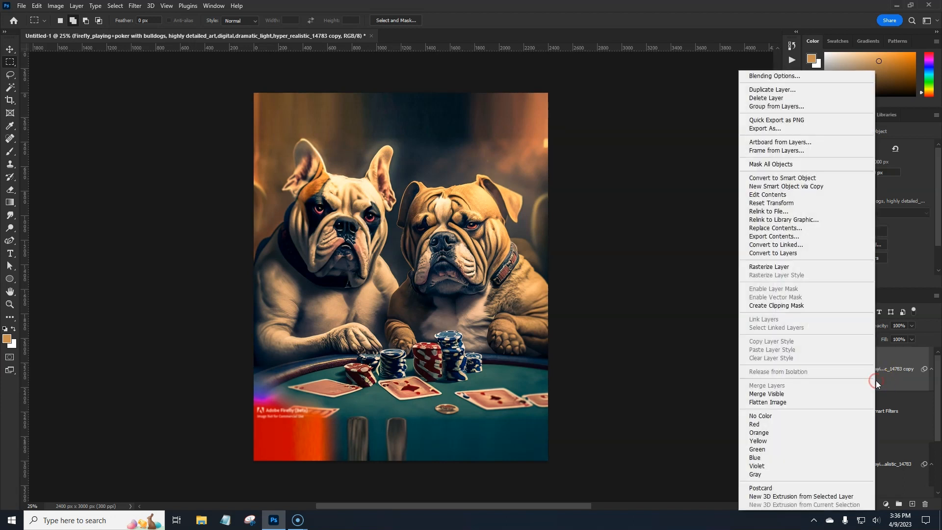
{"action": "left_click", "coordinate": [782, 267]}
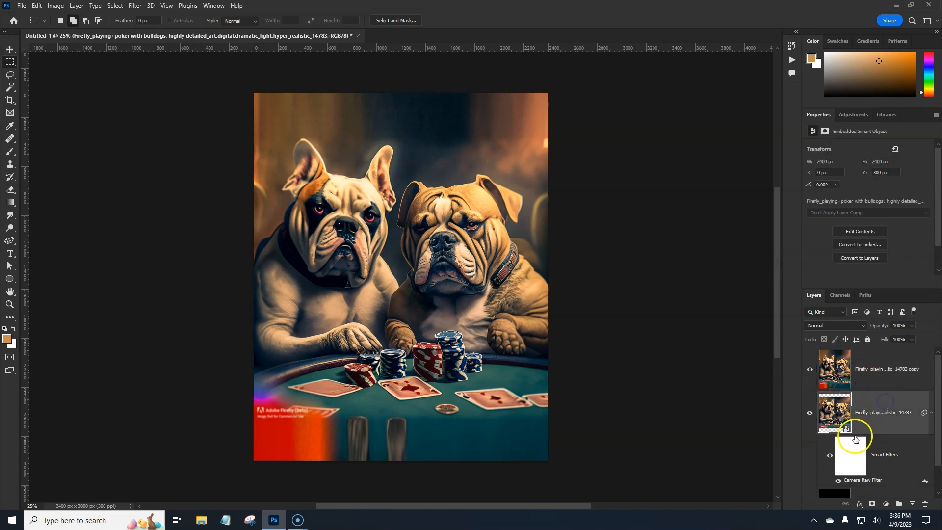
{"action": "left_click", "coordinate": [886, 503]}
{"action": "left_click", "coordinate": [886, 336]}
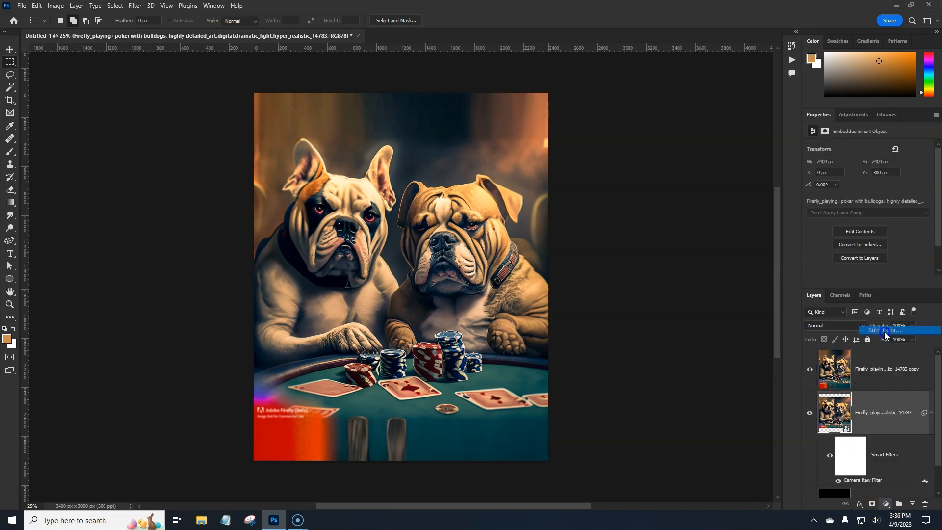
{"action": "left_click_drag", "start_coordinate": [745, 168], "coordinate": [690, 267]}
{"action": "left_click", "coordinate": [909, 128]}
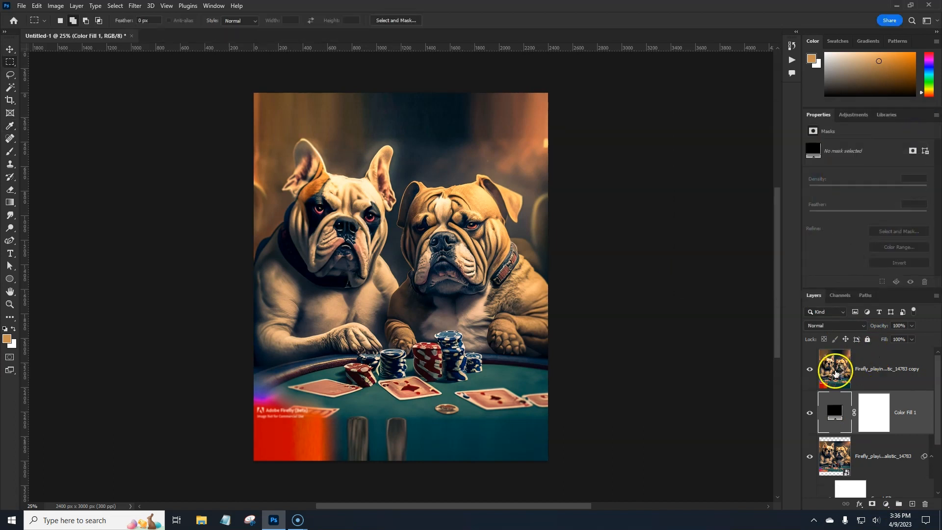
Step: On the blurred copy layer, draw an elliptical selection about 1864 by 2484 px over both bulldogs
{"action": "left_click", "coordinate": [835, 373]}
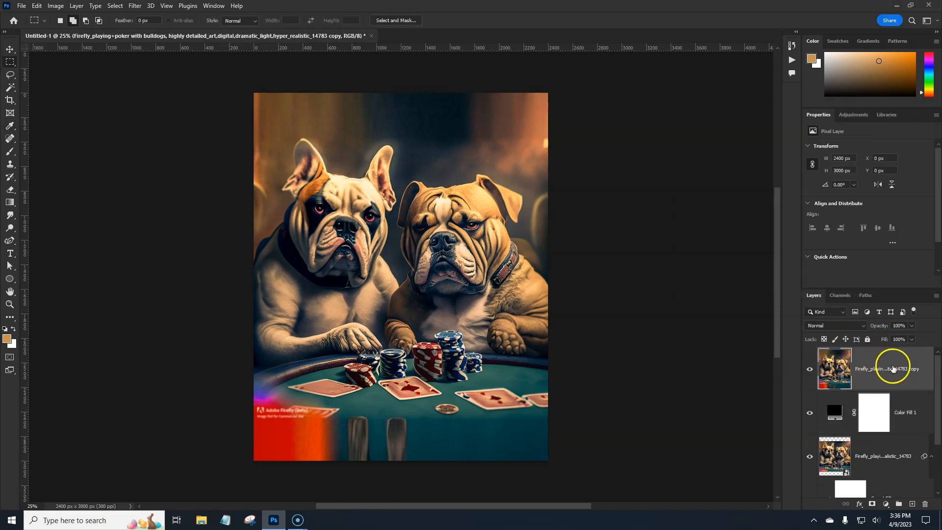
{"action": "right_click", "coordinate": [9, 63]}
{"action": "left_click", "coordinate": [49, 73]}
{"action": "left_click_drag", "start_coordinate": [295, 115], "coordinate": [517, 415]}
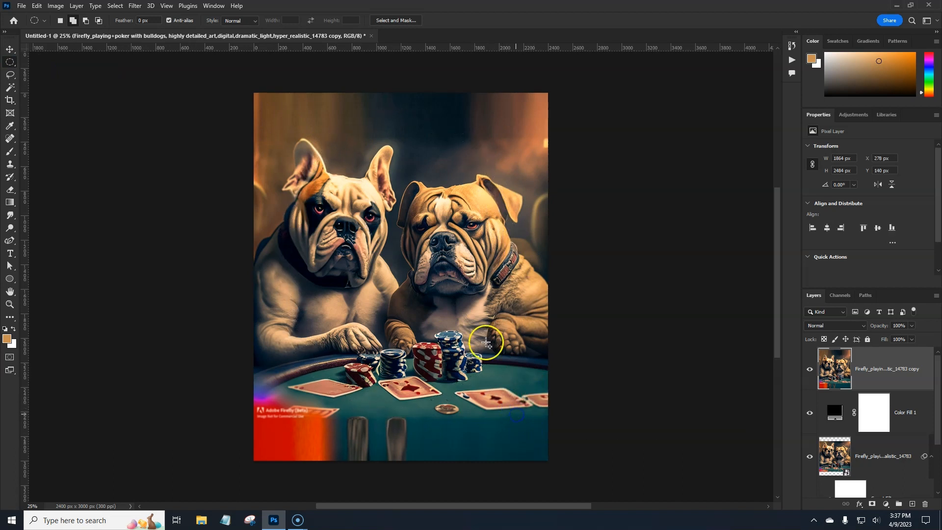
Step: Transform the elliptical selection, rotating it about -15.5° and enlarging it to about 108.6% around the bulldogs
{"action": "left_click", "coordinate": [115, 6]}
{"action": "left_click", "coordinate": [160, 194]}
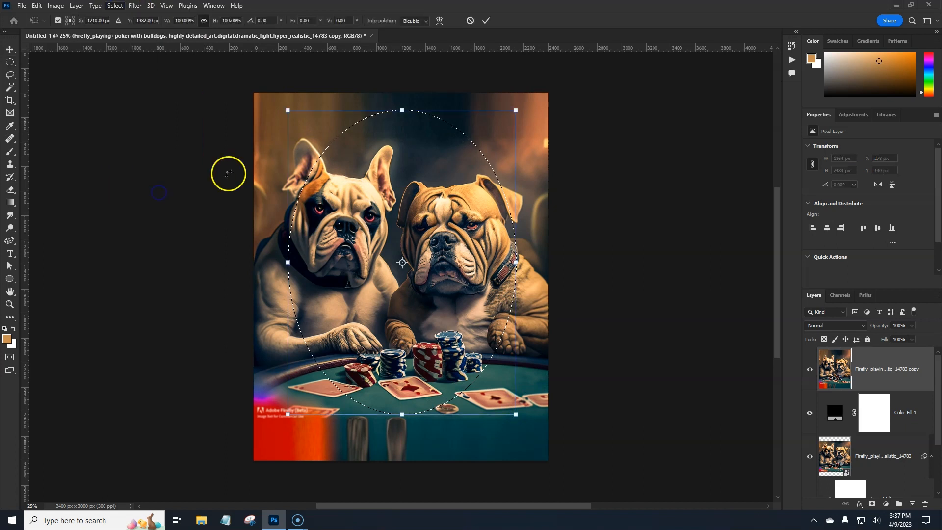
{"action": "left_click_drag", "start_coordinate": [519, 427], "coordinate": [578, 375]}
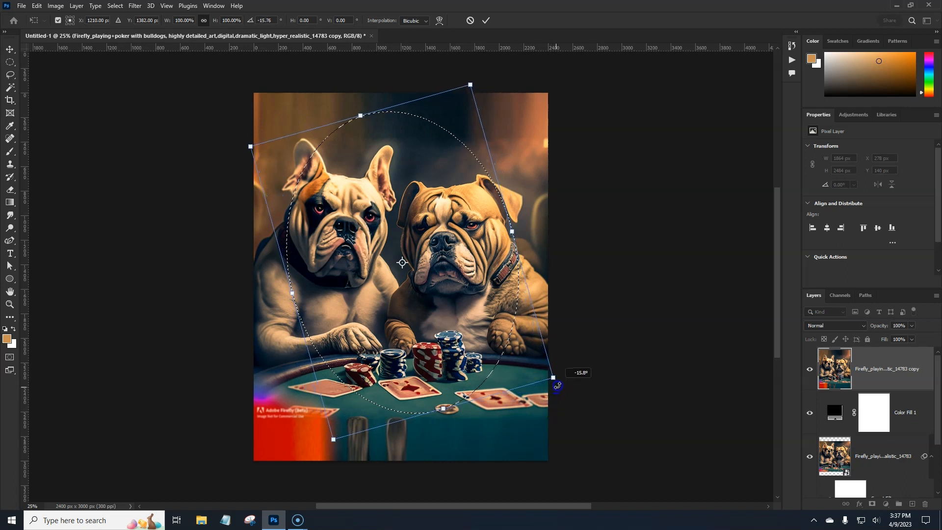
{"action": "left_click_drag", "start_coordinate": [443, 409], "coordinate": [445, 415]}
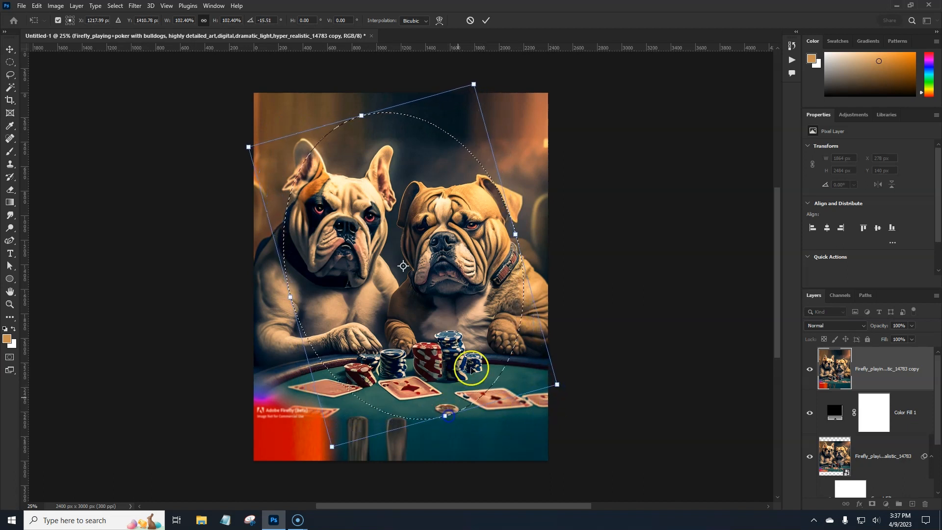
{"action": "left_click_drag", "start_coordinate": [514, 235], "coordinate": [525, 204]}
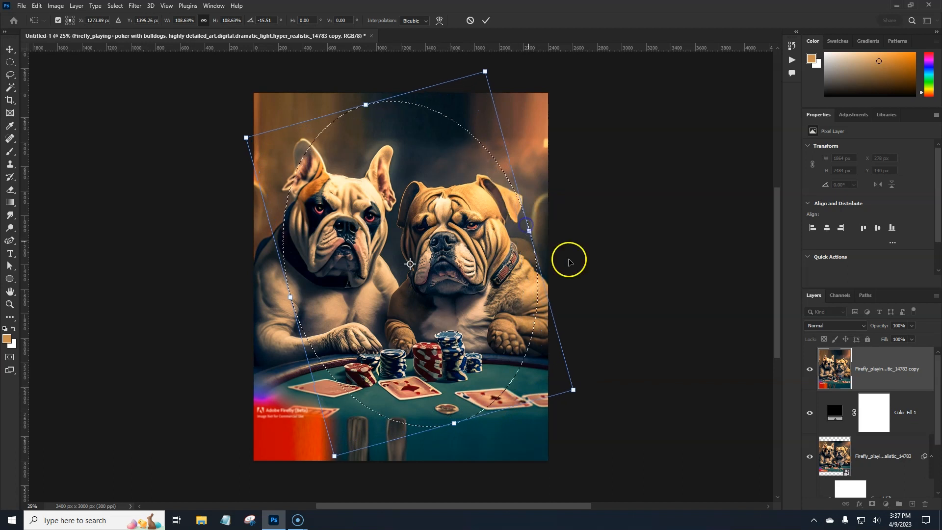
{"action": "key", "text": "Return"}
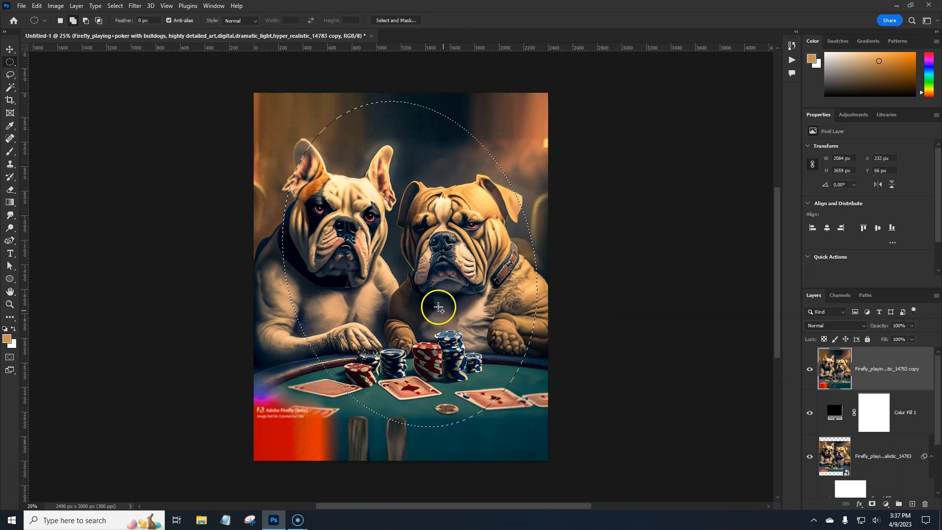
Step: Add a layer mask to the blurred copy from the selection and feather it by 161.1 px
{"action": "left_click", "coordinate": [872, 504]}
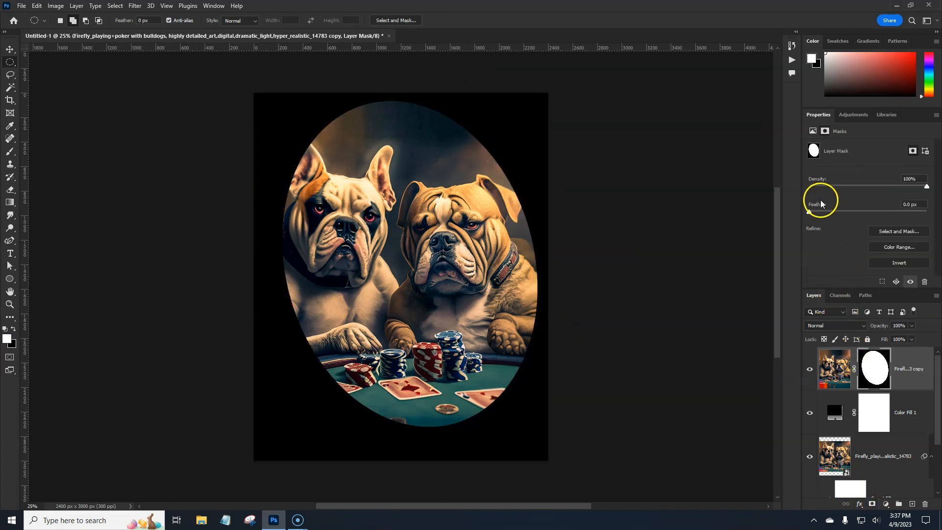
{"action": "left_click_drag", "start_coordinate": [810, 212], "coordinate": [889, 213]}
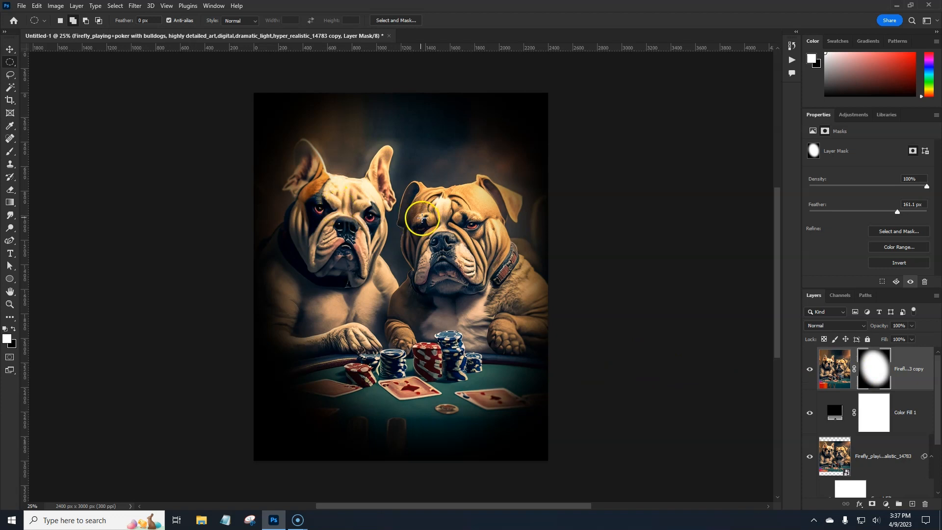
Step: Add a Curves adjustment above the masked bulldog copy, raise the RGB curve to brighten the image, and invert its mask to black
{"action": "left_click", "coordinate": [887, 504]}
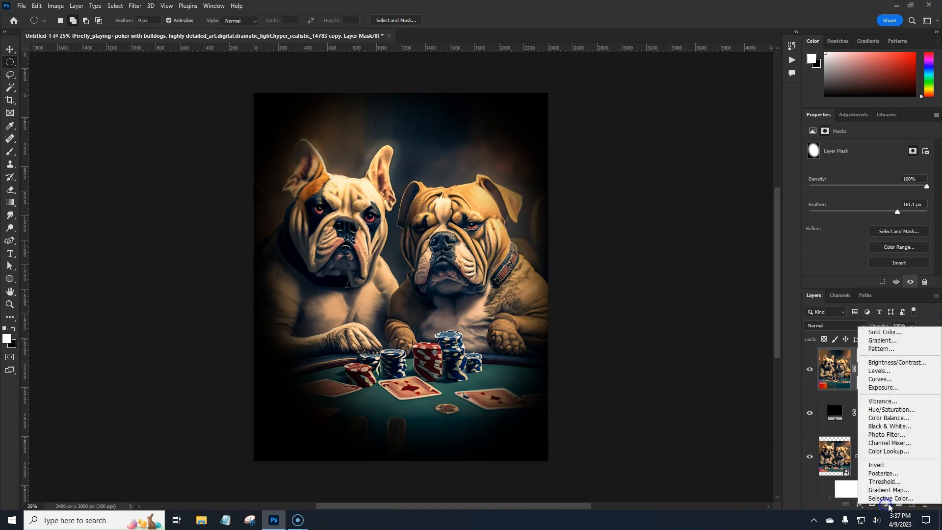
{"action": "left_click", "coordinate": [887, 381]}
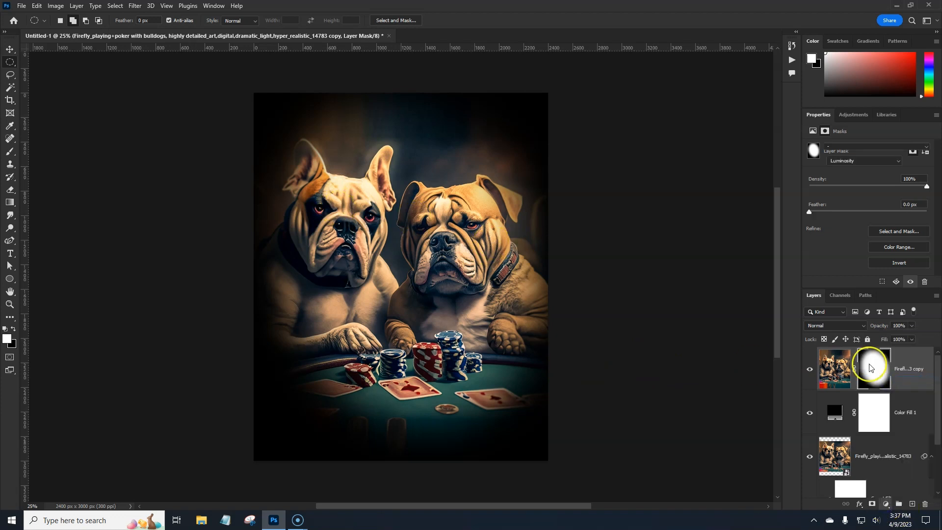
{"action": "left_click_drag", "start_coordinate": [849, 239], "coordinate": [852, 217]}
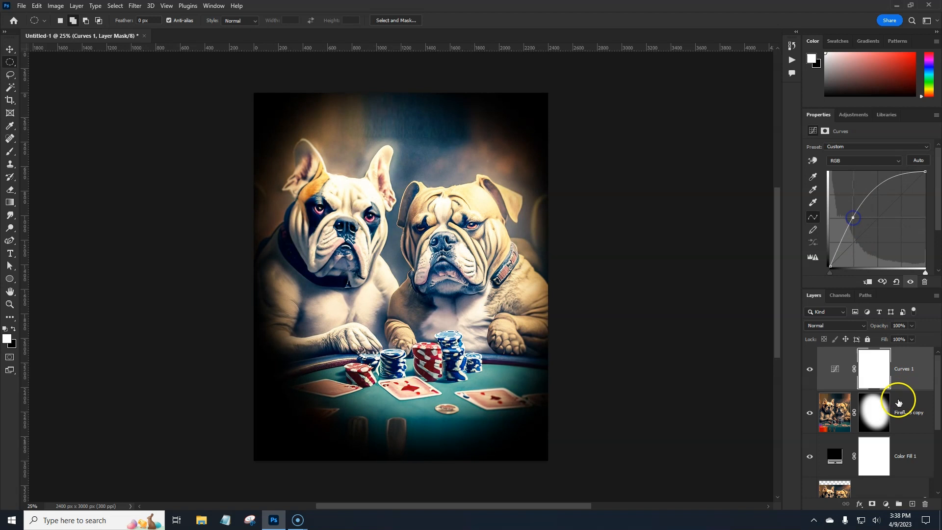
{"action": "left_click", "coordinate": [874, 381]}
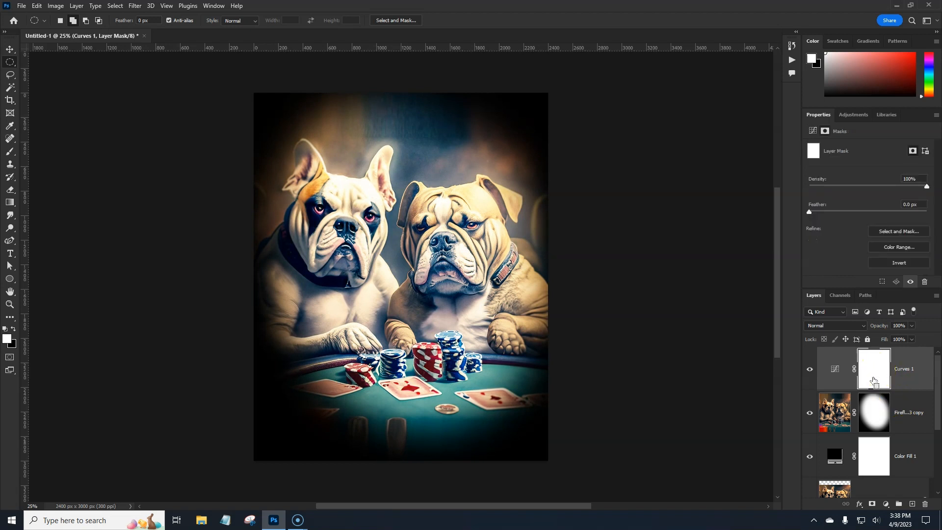
{"action": "key", "text": "ctrl+i"}
Step: Paint white on the Curves mask with a 100 px brush over the bulldogs' red eyes to brighten them
{"action": "key", "text": "ctrl+plus"}
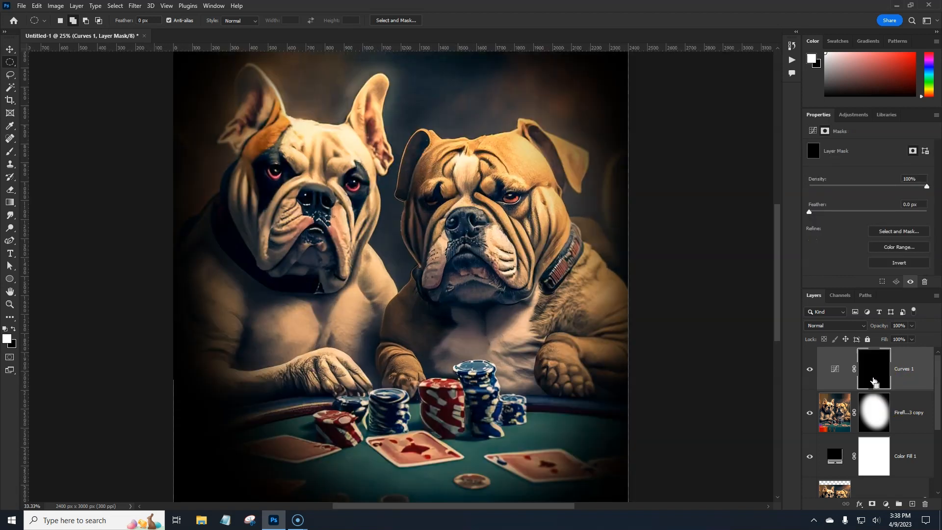
{"action": "key", "text": "ctrl+plus"}
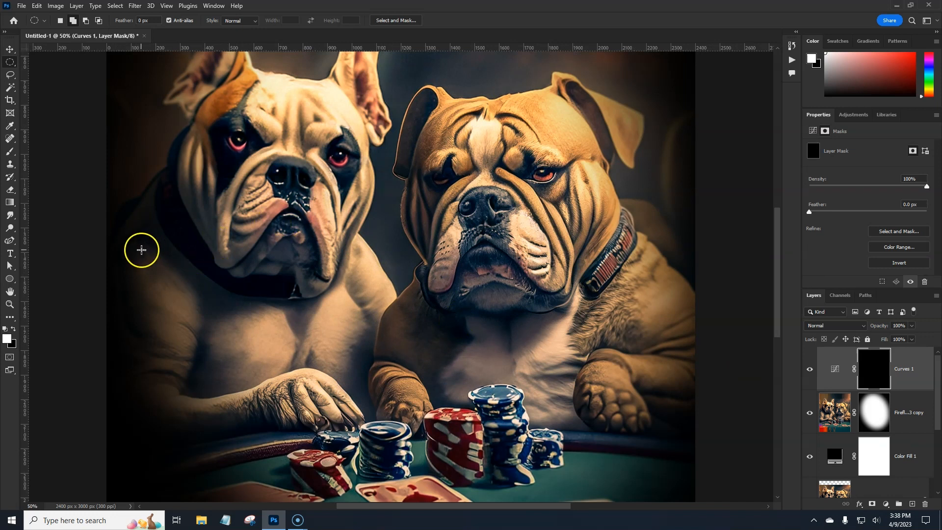
{"action": "key", "text": "b"}
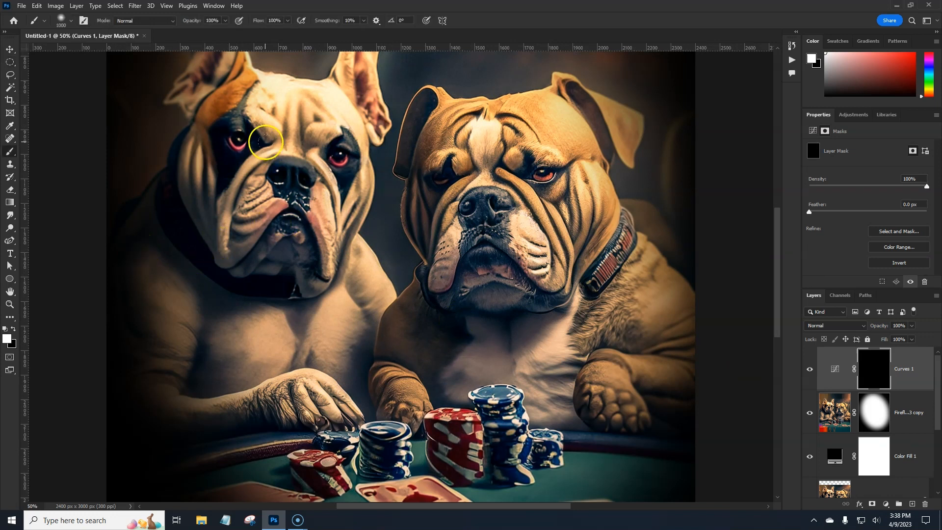
{"action": "key", "text": "bracketleft"}
{"action": "key", "text": "bracketleft"}
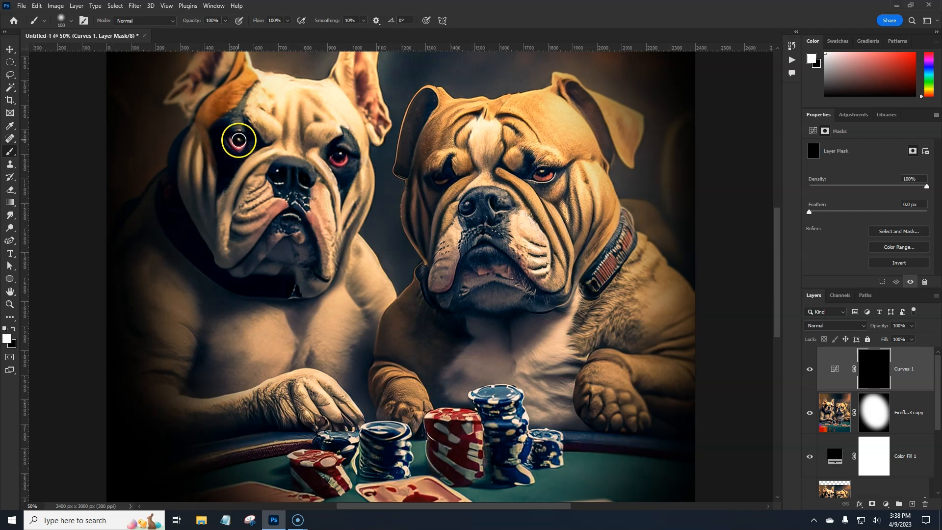
{"action": "left_click", "coordinate": [339, 156]}
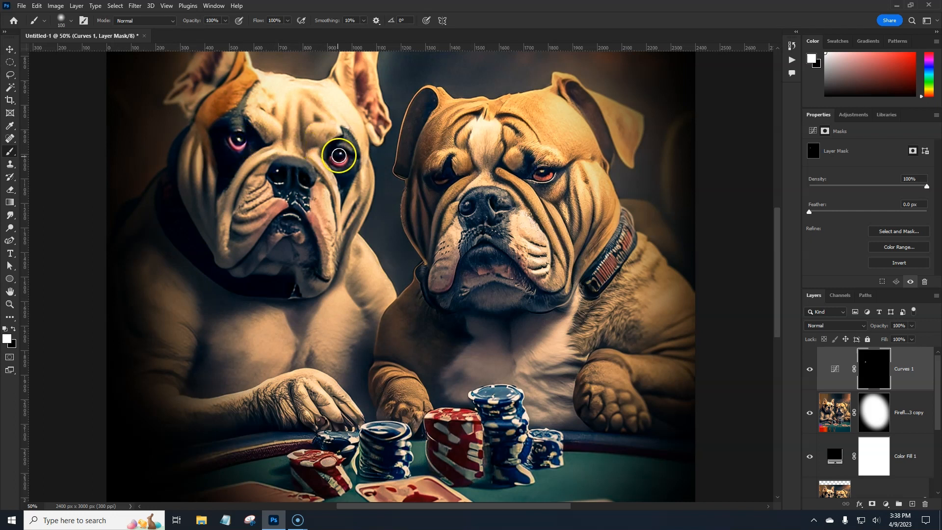
{"action": "left_click", "coordinate": [546, 171]}
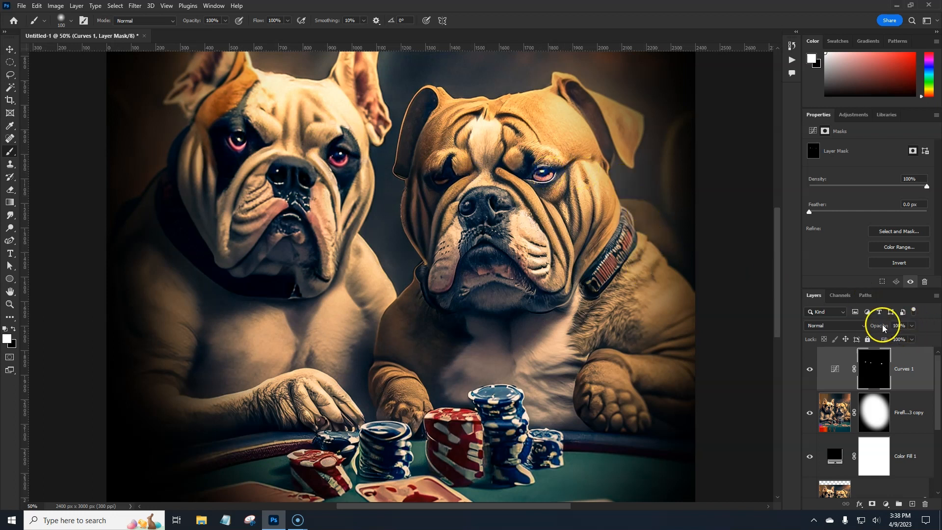
Step: Lower the Curves layer's opacity to 44% and compare the eyes with the adjustment hidden and shown
{"action": "left_click_drag", "start_coordinate": [880, 325], "coordinate": [873, 328]}
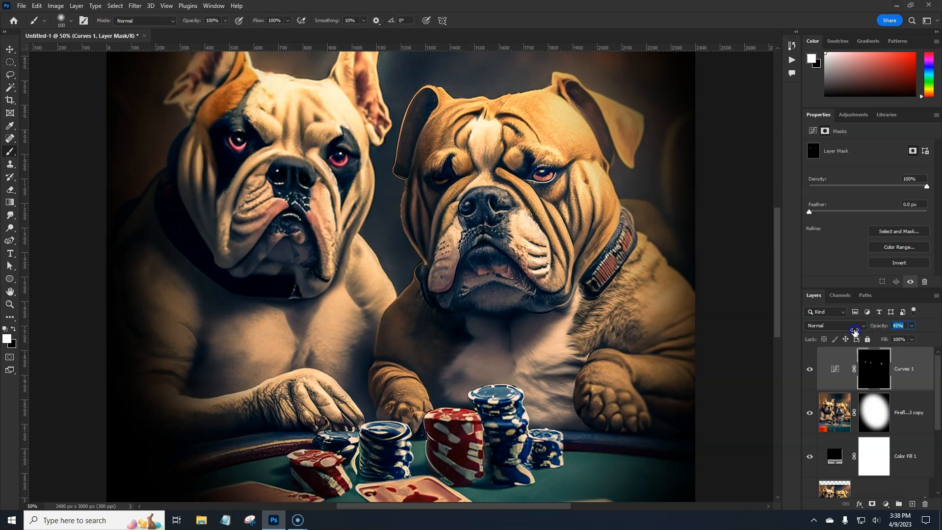
{"action": "left_click", "coordinate": [809, 370]}
{"action": "key", "text": "ctrl+minus"}
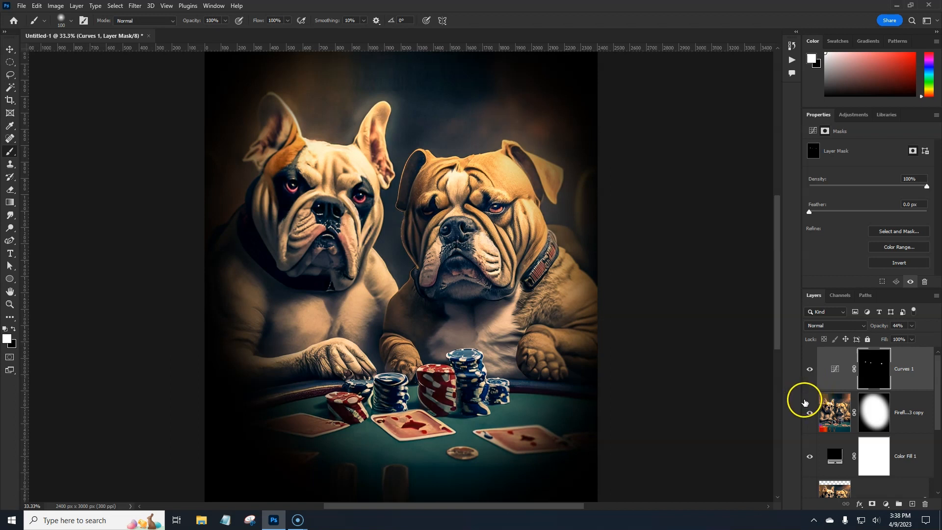
Step: Duplicate the original bulldog smart object layer and bring the duplicate to the top of the layer stack
{"action": "left_click", "coordinate": [821, 424]}
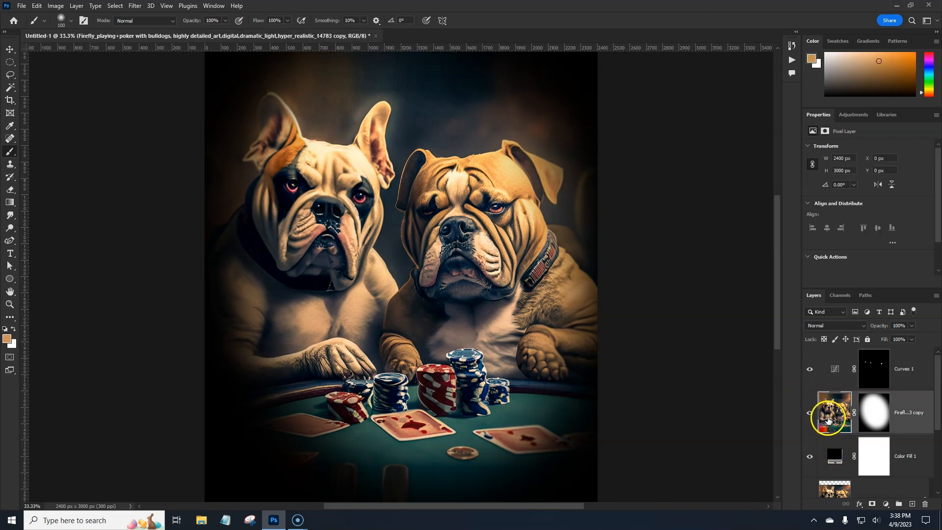
{"action": "scroll", "coordinate": [837, 444], "scroll_direction": "down", "scroll_amount": 1}
{"action": "left_click", "coordinate": [831, 461]}
{"action": "scroll", "coordinate": [873, 454], "scroll_direction": "down", "scroll_amount": 1}
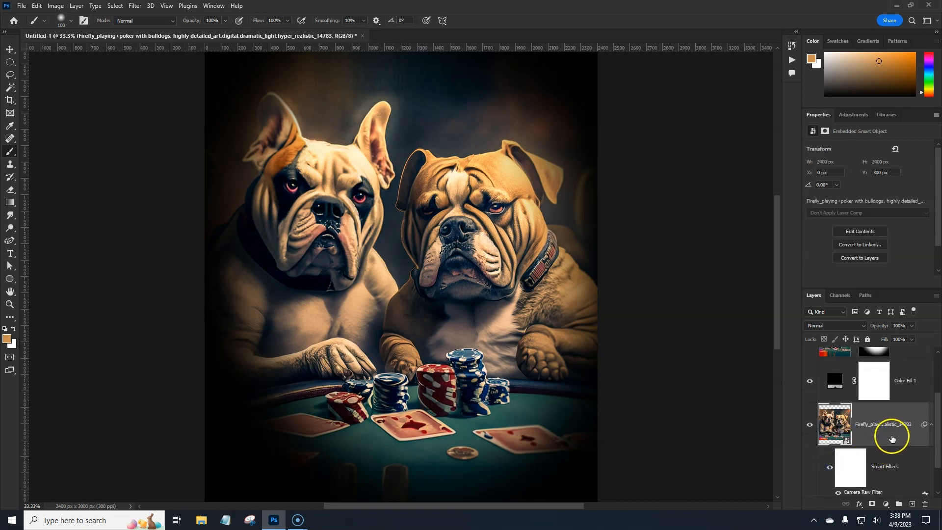
{"action": "key", "text": "ctrl+j"}
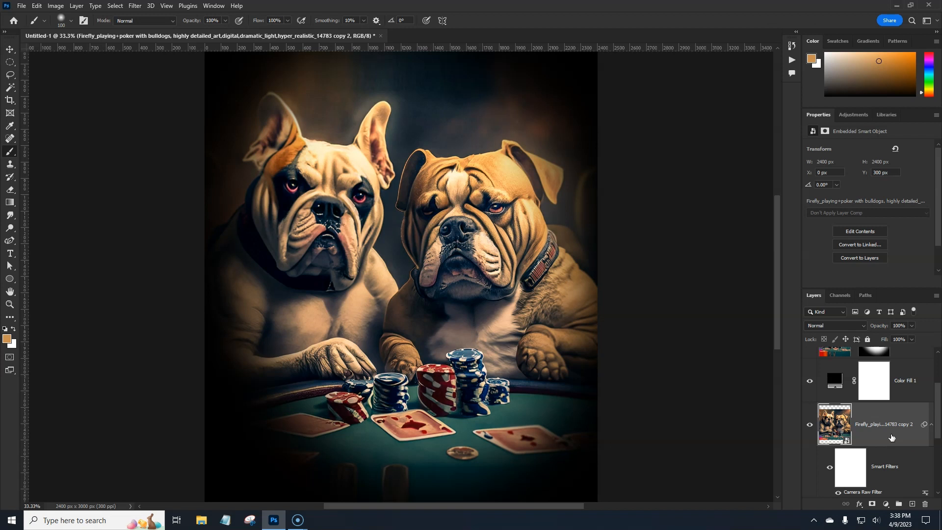
{"action": "key", "text": "ctrl+shift+bracketright"}
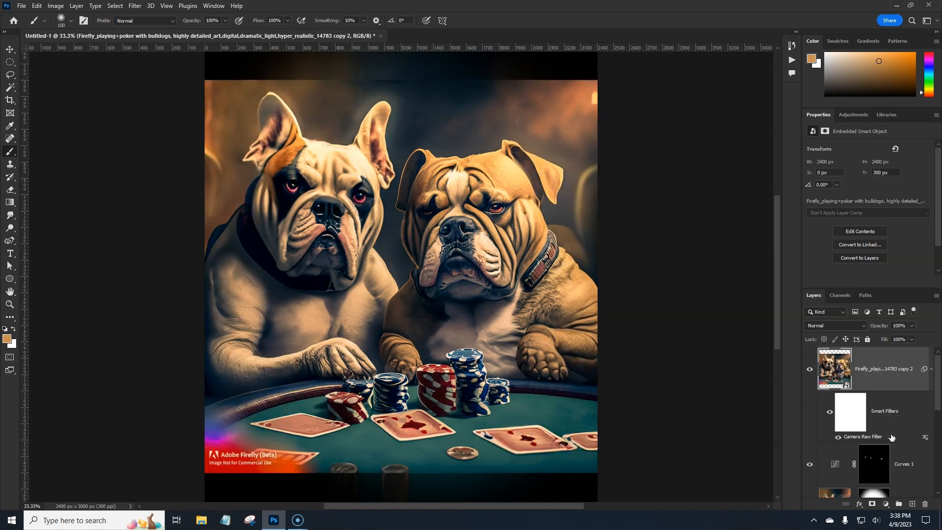
Step: Add a layer mask to the duplicated bulldog smart object and invert it to black
{"action": "left_click", "coordinate": [872, 504]}
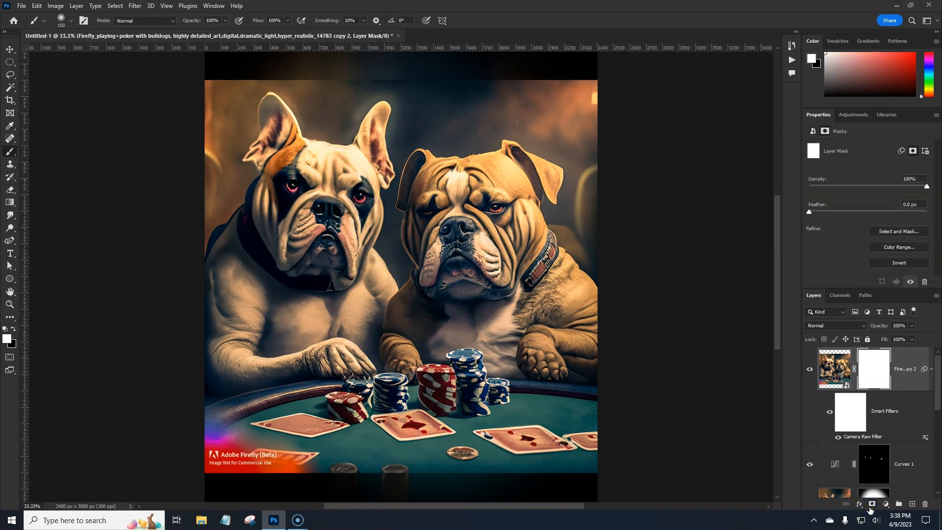
{"action": "left_click", "coordinate": [875, 377]}
{"action": "key", "text": "ctrl+i"}
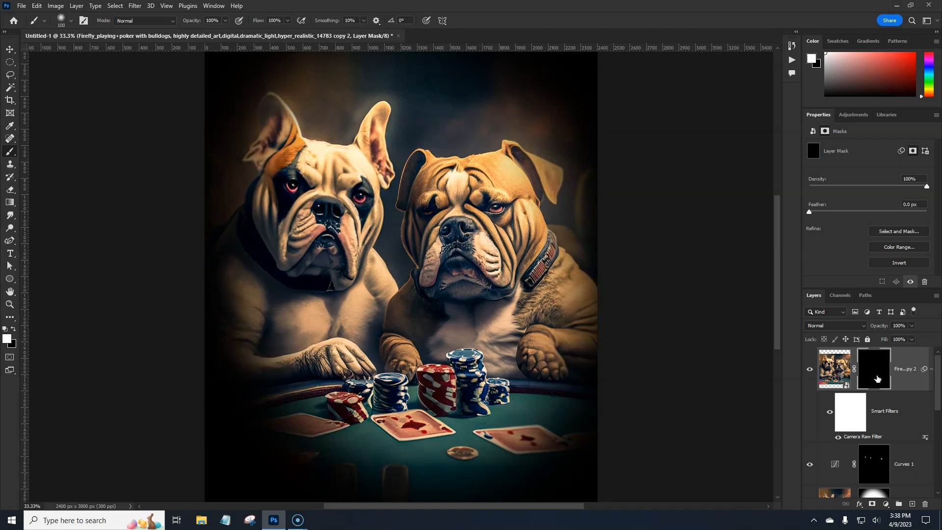
Step: Paint white on the mask over the Adobe Firefly (Beta) watermark area with a 500 px brush at 30% flow
{"action": "key", "text": "bracketright"}
{"action": "key", "text": "bracketright"}
{"action": "key", "text": "bracketright"}
{"action": "key", "text": "bracketright"}
{"action": "key", "text": "bracketright"}
{"action": "key", "text": "bracketright"}
{"action": "key", "text": "bracketright"}
{"action": "key", "text": "bracketright"}
{"action": "mouse_move", "coordinate": [216, 463]}
{"action": "left_mouse_down"}
{"action": "mouse_move", "coordinate": [213, 447]}
{"action": "mouse_move", "coordinate": [280, 446]}
{"action": "mouse_move", "coordinate": [339, 428]}
{"action": "left_mouse_up"}
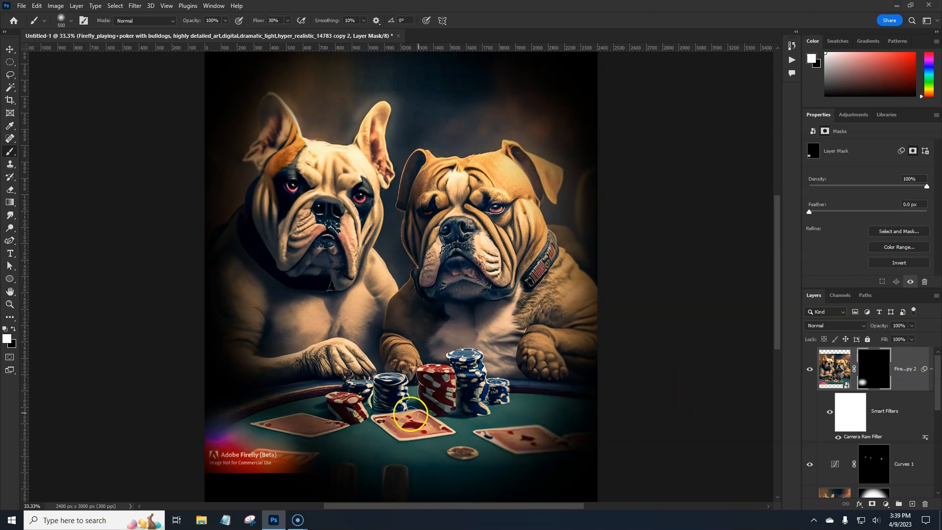
{"action": "mouse_move", "coordinate": [467, 410]}
{"action": "left_mouse_down"}
{"action": "mouse_move", "coordinate": [476, 351]}
{"action": "mouse_move", "coordinate": [472, 425]}
{"action": "left_mouse_up"}
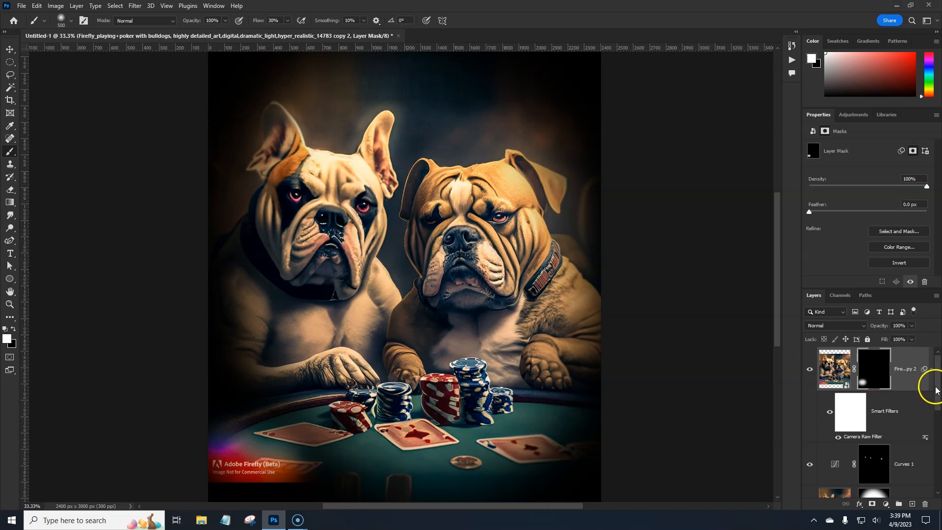
Step: Create a new layer and paint a soft orange-tan glow over the background above the bulldogs with a 2000 px brush
{"action": "left_click", "coordinate": [912, 504]}
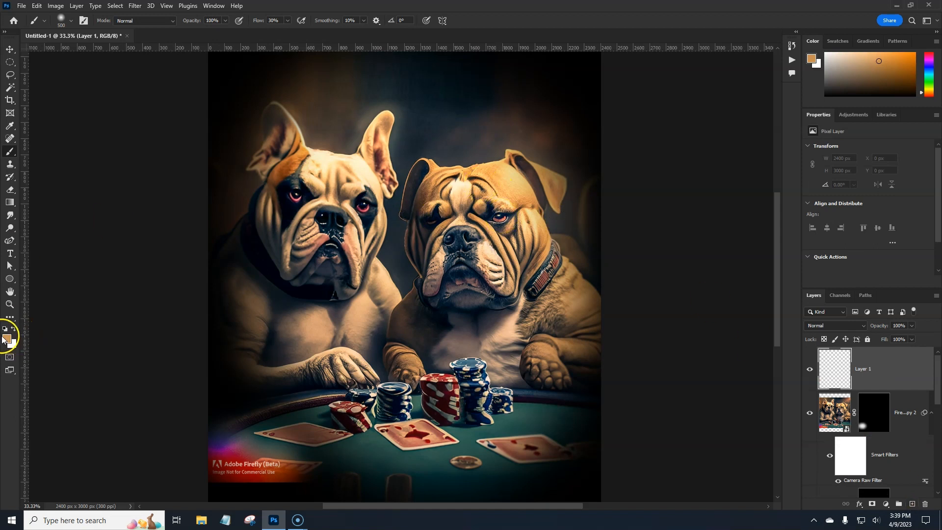
{"action": "key", "text": "bracketright"}
{"action": "key", "text": "bracketright"}
{"action": "key", "text": "bracketright"}
{"action": "left_click", "coordinate": [333, 129]}
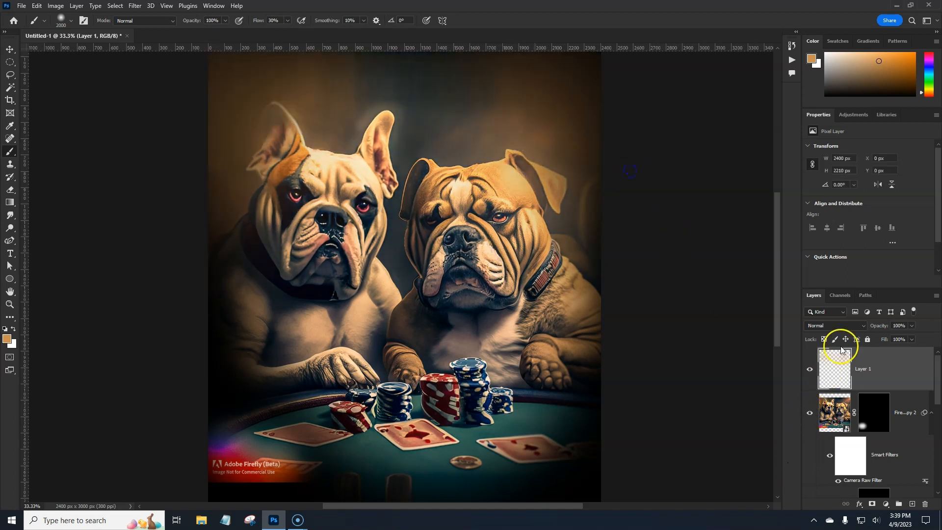
Step: Reduce the orange glow layer's opacity to 52% and compare the image with and without it
{"action": "left_click_drag", "start_coordinate": [862, 329], "coordinate": [861, 329]}
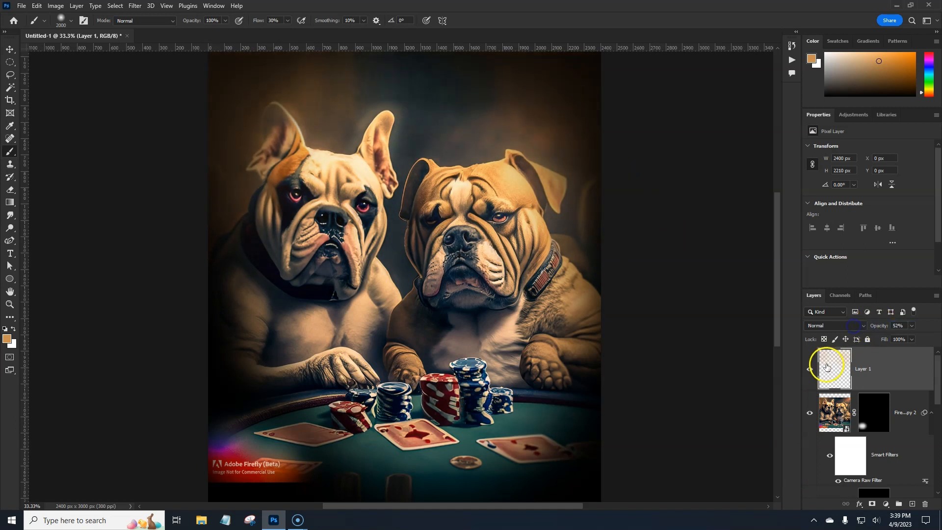
{"action": "left_click", "coordinate": [810, 371]}
{"action": "left_click", "coordinate": [809, 370]}
Step: Create another layer and paint soft black over the lower edge and poker table with the 2000 px brush
{"action": "left_click", "coordinate": [913, 504]}
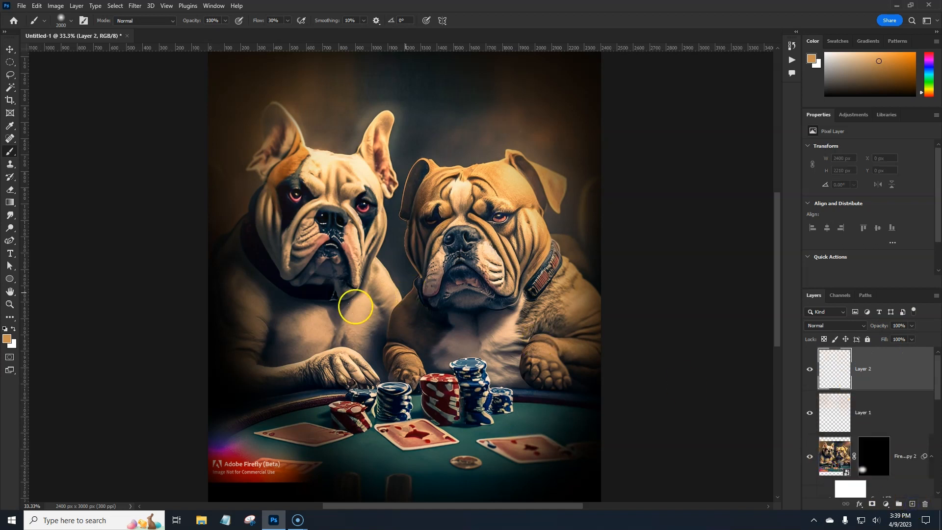
{"action": "key", "text": "d"}
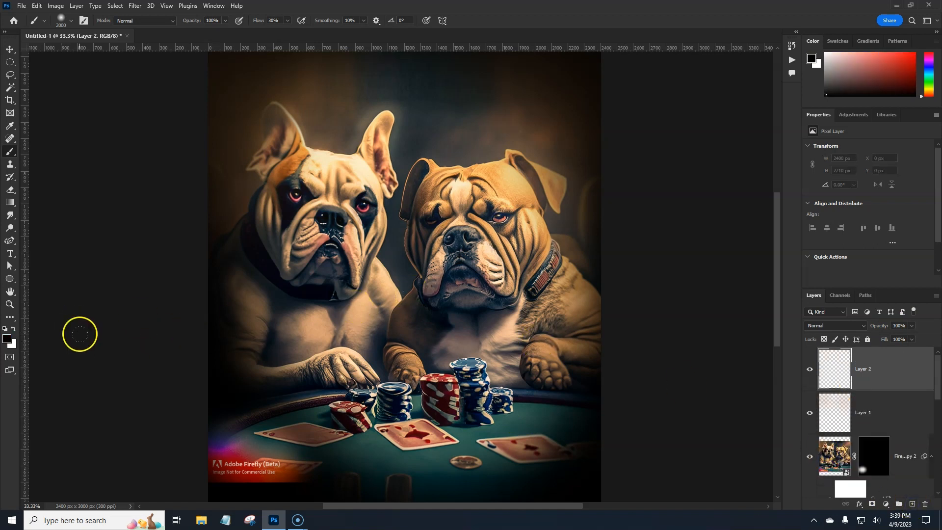
{"action": "left_click_drag", "start_coordinate": [408, 333], "coordinate": [425, 193]}
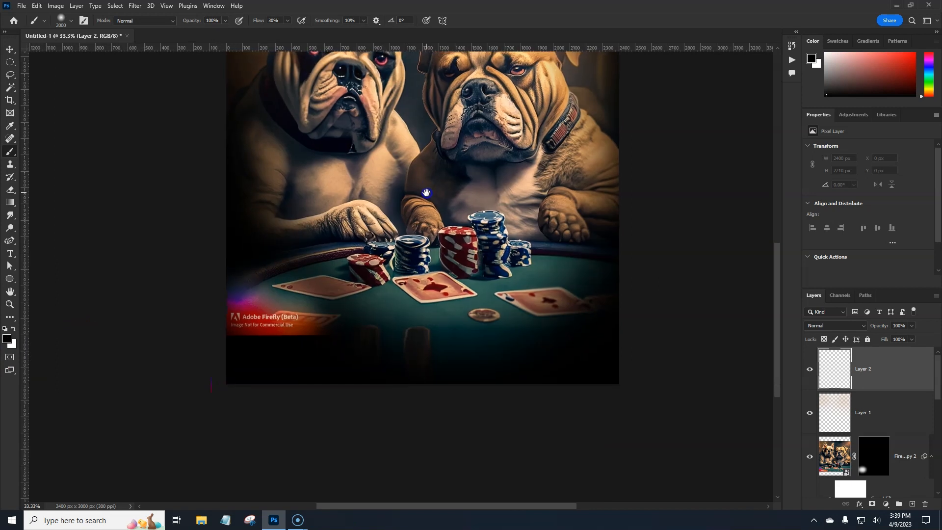
{"action": "mouse_move", "coordinate": [248, 330]}
{"action": "left_mouse_down"}
{"action": "mouse_move", "coordinate": [386, 379]}
{"action": "mouse_move", "coordinate": [463, 395]}
{"action": "mouse_move", "coordinate": [487, 377]}
{"action": "mouse_move", "coordinate": [621, 372]}
{"action": "mouse_move", "coordinate": [599, 383]}
{"action": "mouse_move", "coordinate": [680, 402]}
{"action": "mouse_move", "coordinate": [629, 404]}
{"action": "mouse_move", "coordinate": [594, 387]}
{"action": "mouse_move", "coordinate": [504, 400]}
{"action": "mouse_move", "coordinate": [561, 379]}
{"action": "mouse_move", "coordinate": [478, 373]}
{"action": "mouse_move", "coordinate": [530, 368]}
{"action": "left_mouse_up"}
{"action": "mouse_move", "coordinate": [524, 263]}
{"action": "left_mouse_down"}
{"action": "mouse_move", "coordinate": [476, 375]}
{"action": "mouse_move", "coordinate": [493, 361]}
{"action": "left_mouse_up"}
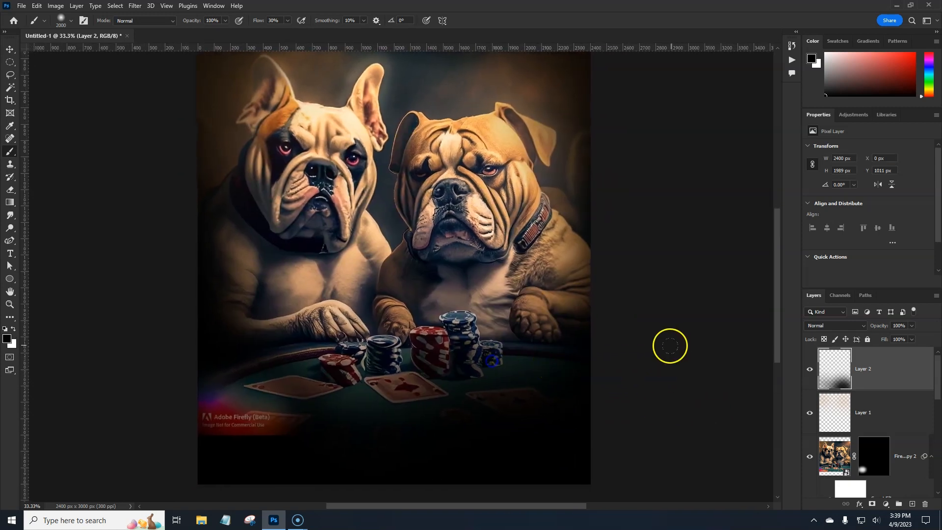
{"action": "key", "text": "ctrl+minus"}
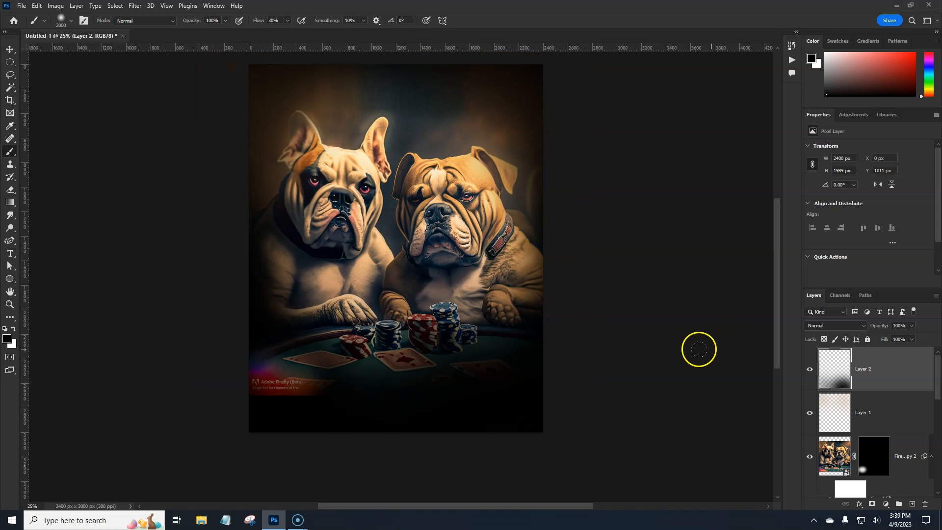
Step: Start saving a copy in Desktop > Photodabbler 2023 > adobe firefly playarounds, with JPEG as the file type
{"action": "left_click", "coordinate": [20, 7]}
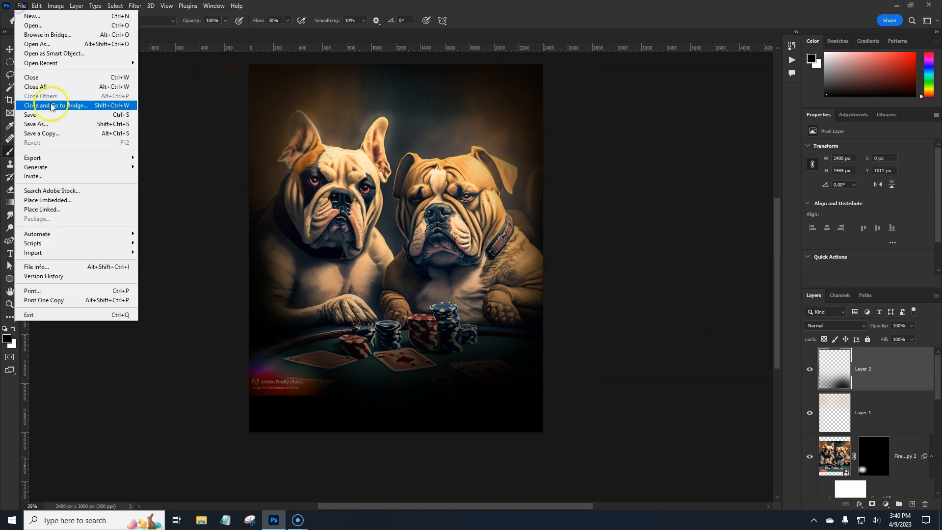
{"action": "left_click", "coordinate": [51, 135]}
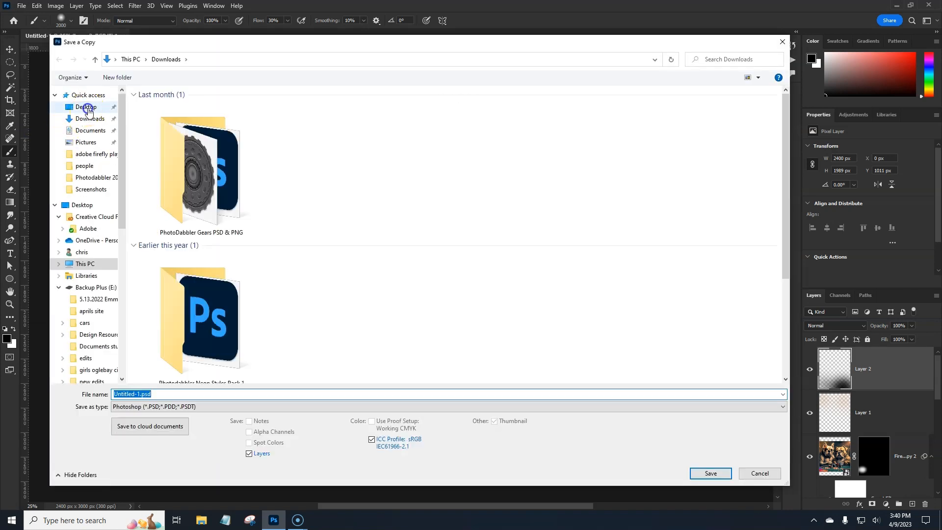
{"action": "left_click", "coordinate": [88, 108]}
{"action": "left_click", "coordinate": [211, 119]}
{"action": "left_click", "coordinate": [161, 120]}
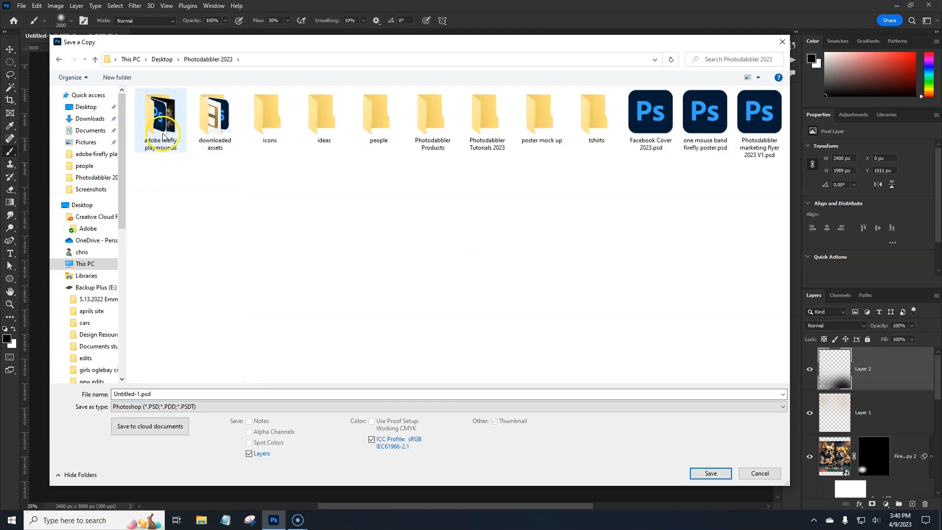
{"action": "double_click", "coordinate": [164, 127]}
{"action": "left_click", "coordinate": [164, 406]}
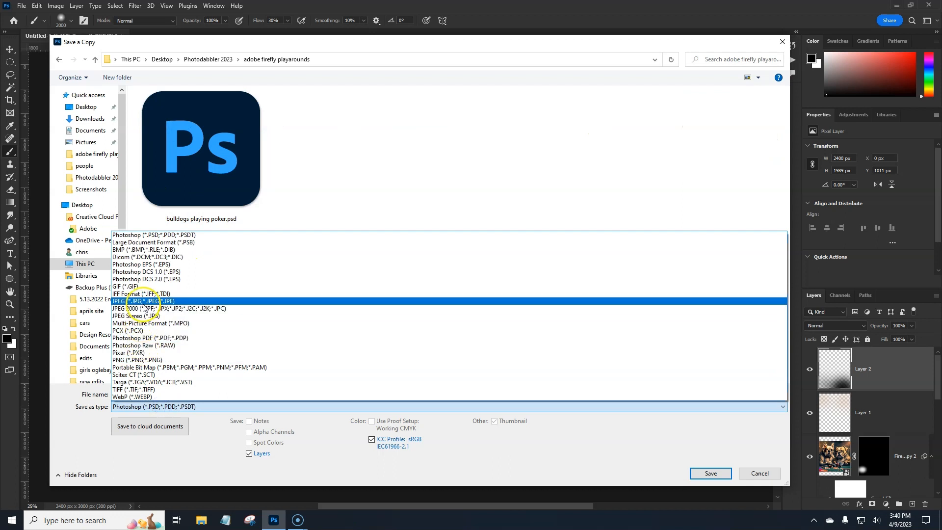
{"action": "left_click", "coordinate": [143, 301]}
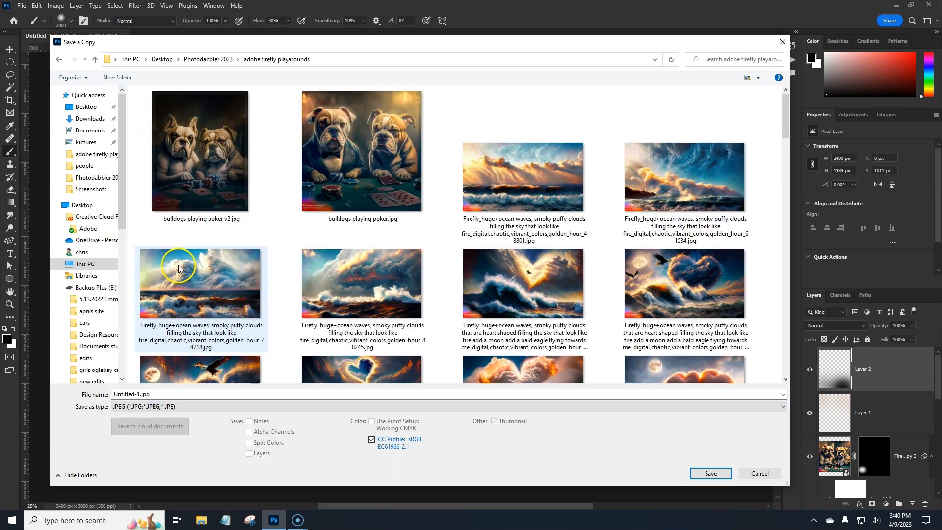
Step: Name the copy "bulldogs playing poker v3.jpg" and save it at JPEG quality 12 (Maximum), Baseline ("Standard")
{"action": "left_click", "coordinate": [225, 203]}
{"action": "left_click", "coordinate": [180, 395]}
{"action": "left_click", "coordinate": [179, 394]}
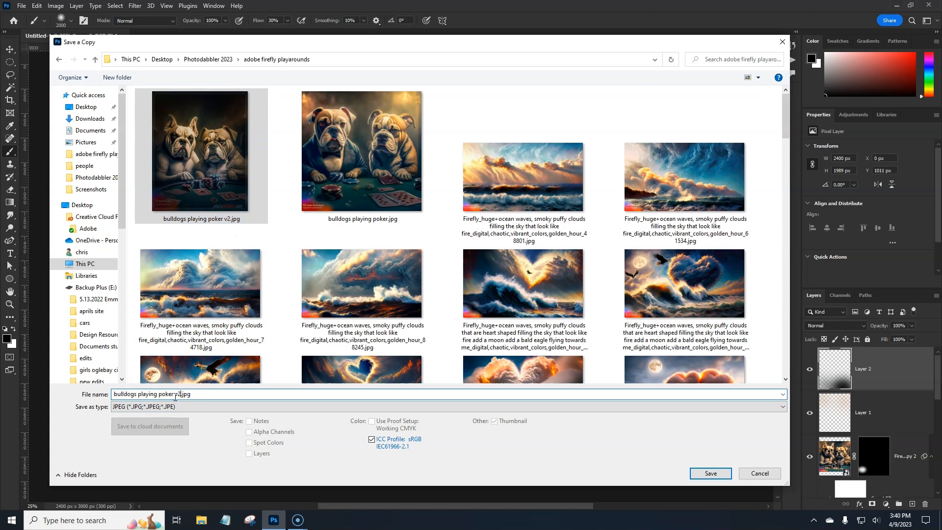
{"action": "key", "text": "BackSpace"}
{"action": "key", "text": "BackSpace"}
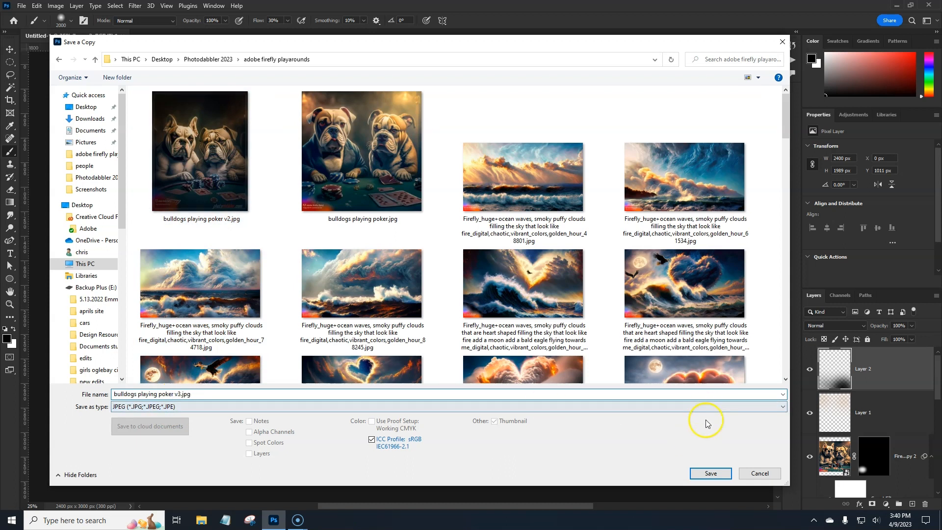
{"action": "left_click", "coordinate": [709, 474]}
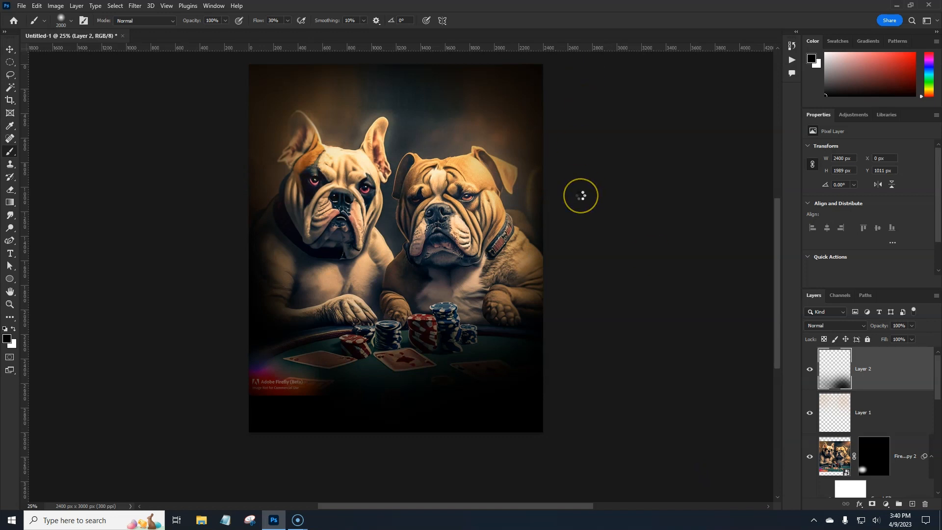
{"action": "left_click", "coordinate": [428, 151]}
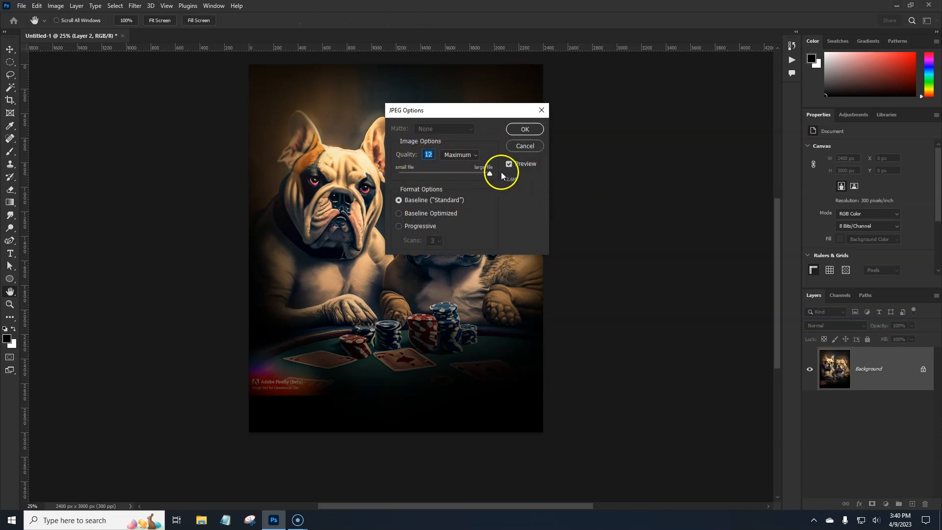
{"action": "left_click", "coordinate": [524, 130]}
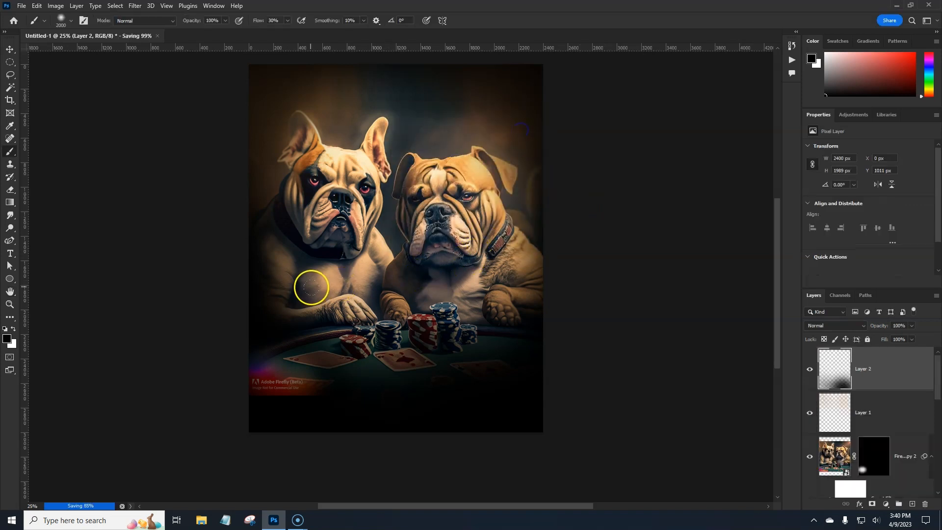